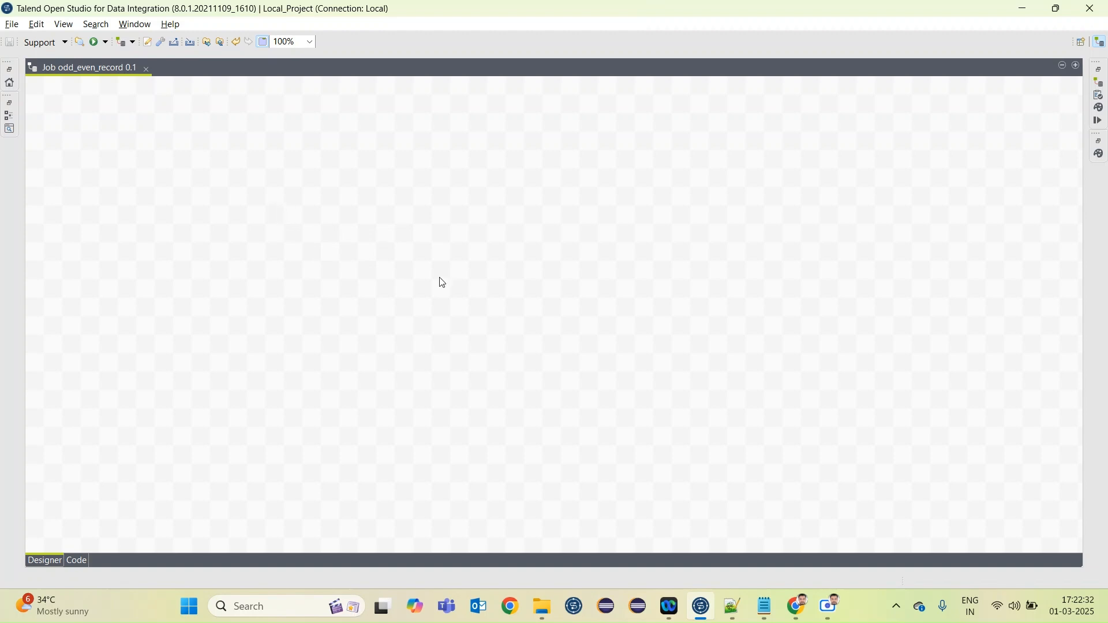
Switch to Notepad and examine the header and employee records in emp_source.txt
left_click(766, 607)
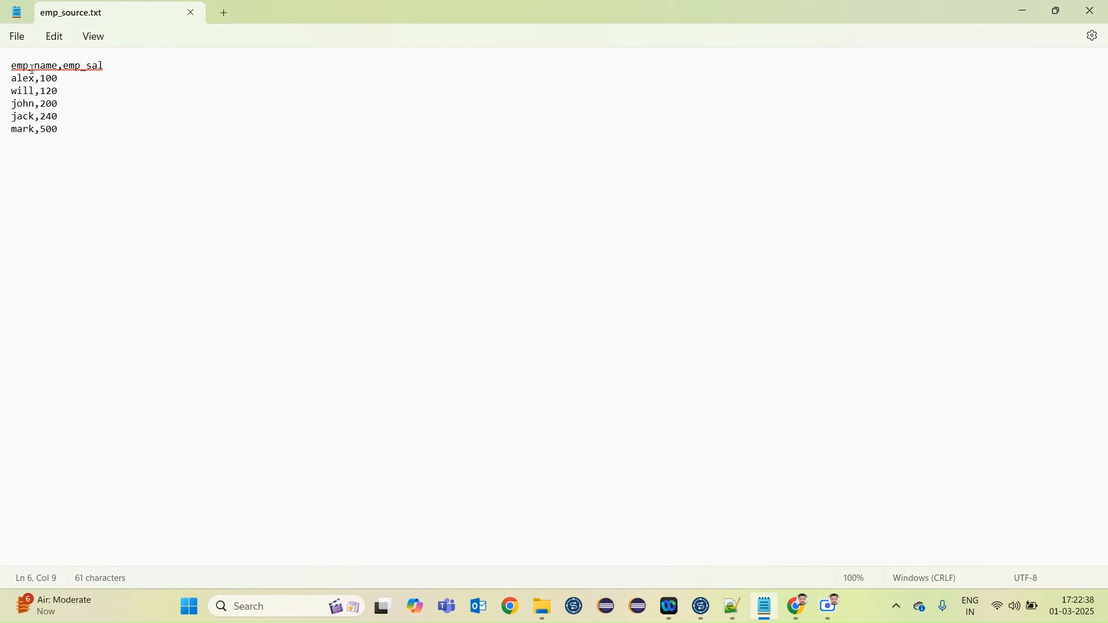
left_click_drag(62, 132, 12, 83)
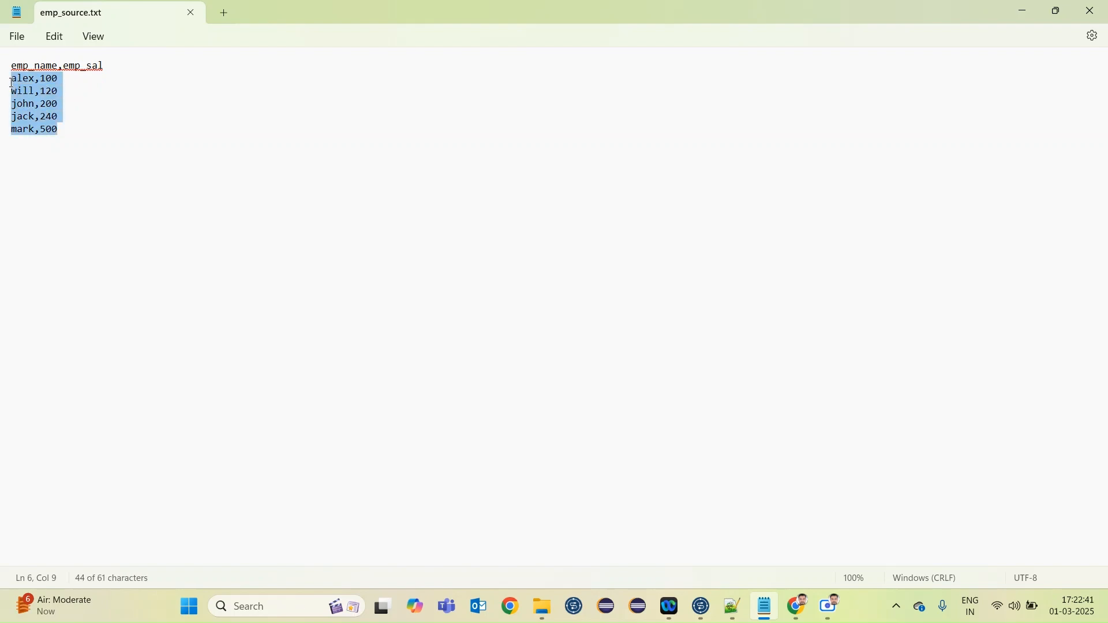
left_click(78, 138)
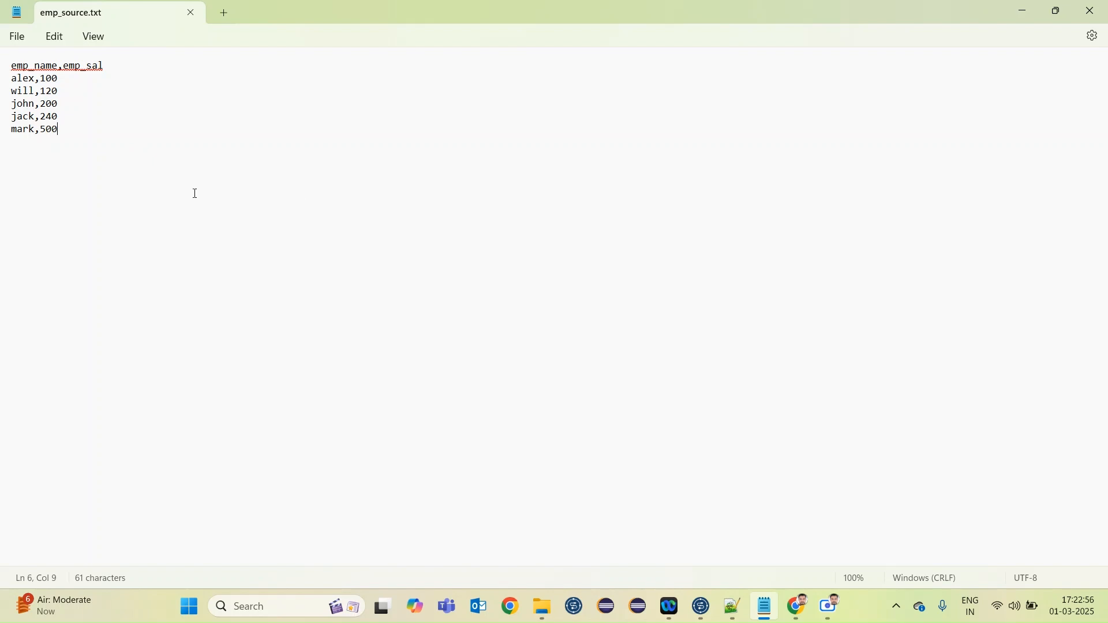
Switch back to Talend Open Studio and add a tFileInputDelimited component to the empty odd_even_record job
left_click(702, 607)
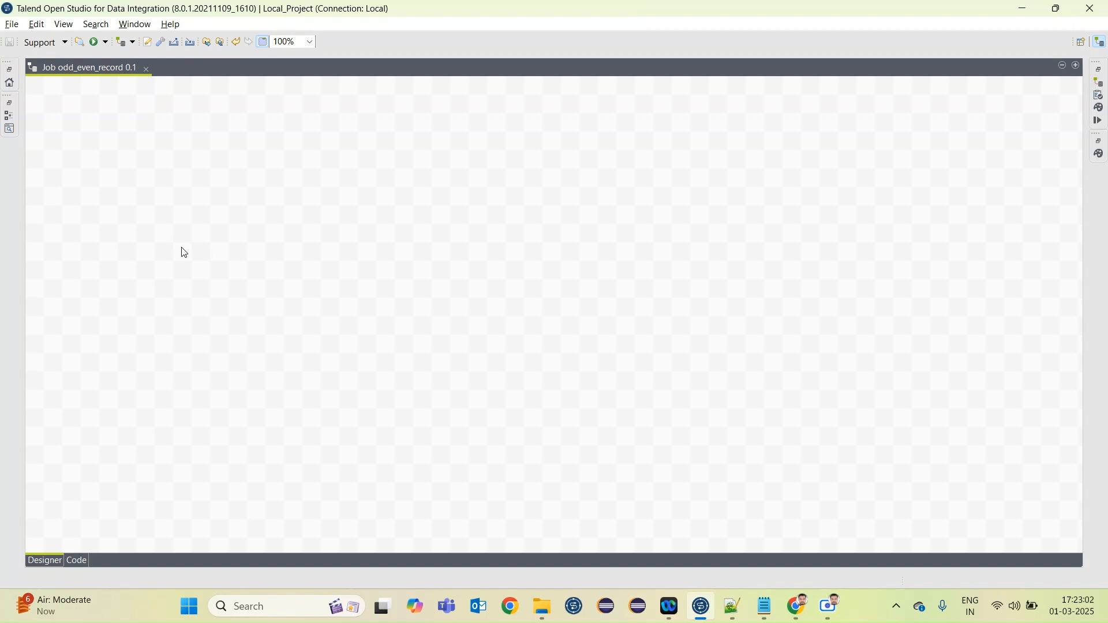
type("tfil")
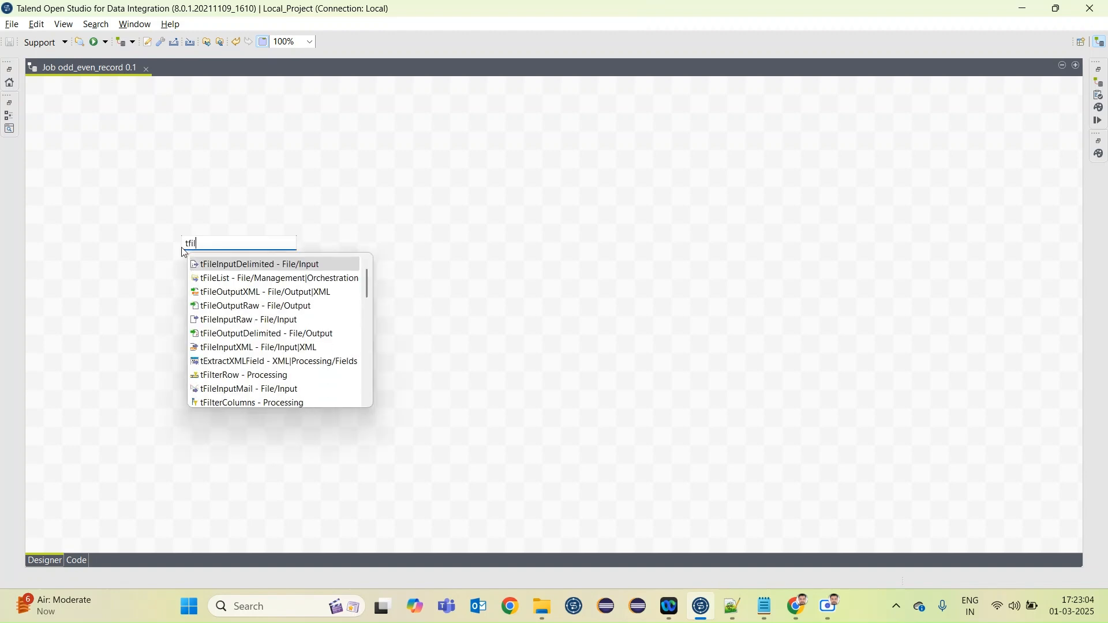
key("Return")
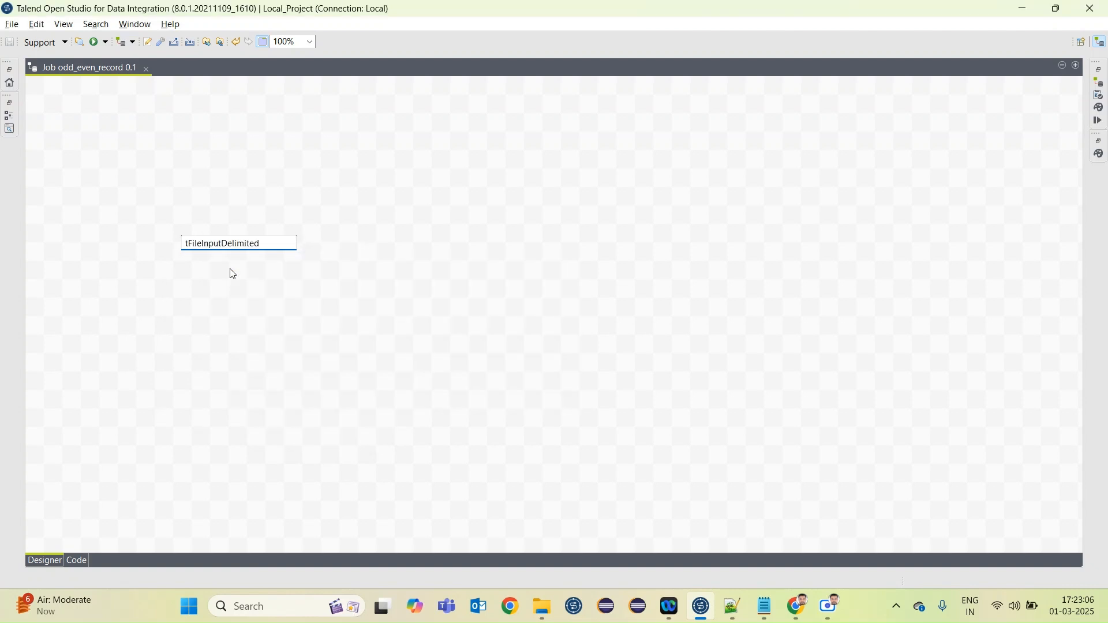
Set the tFileInputDelimited component to read emp_source.txt from the odd_even_record folder with a comma as field separator
double_click(182, 254)
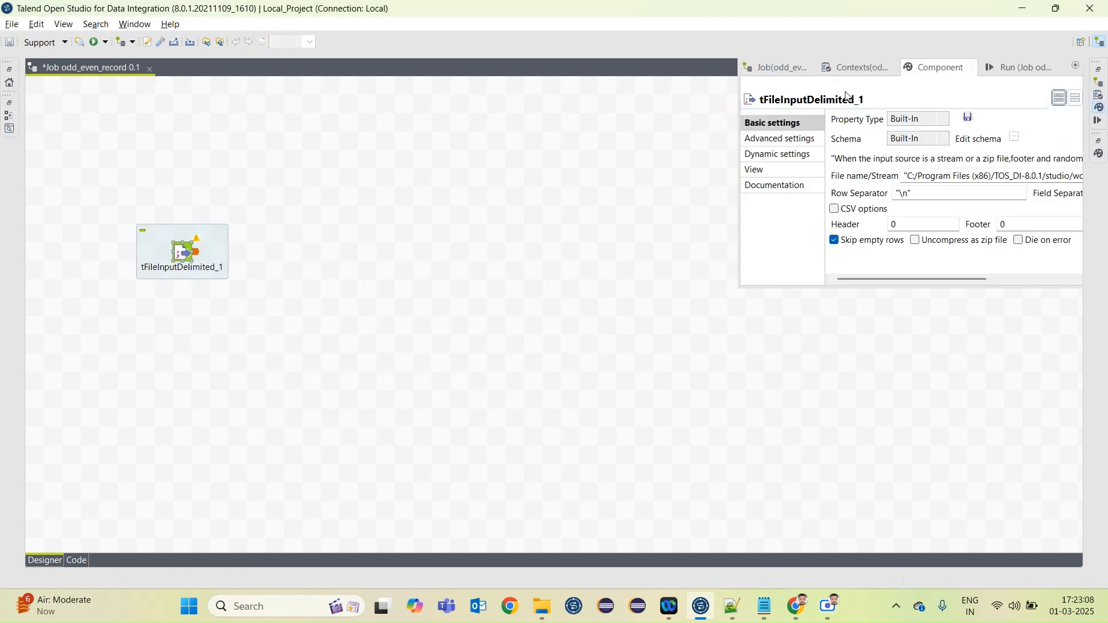
double_click(926, 68)
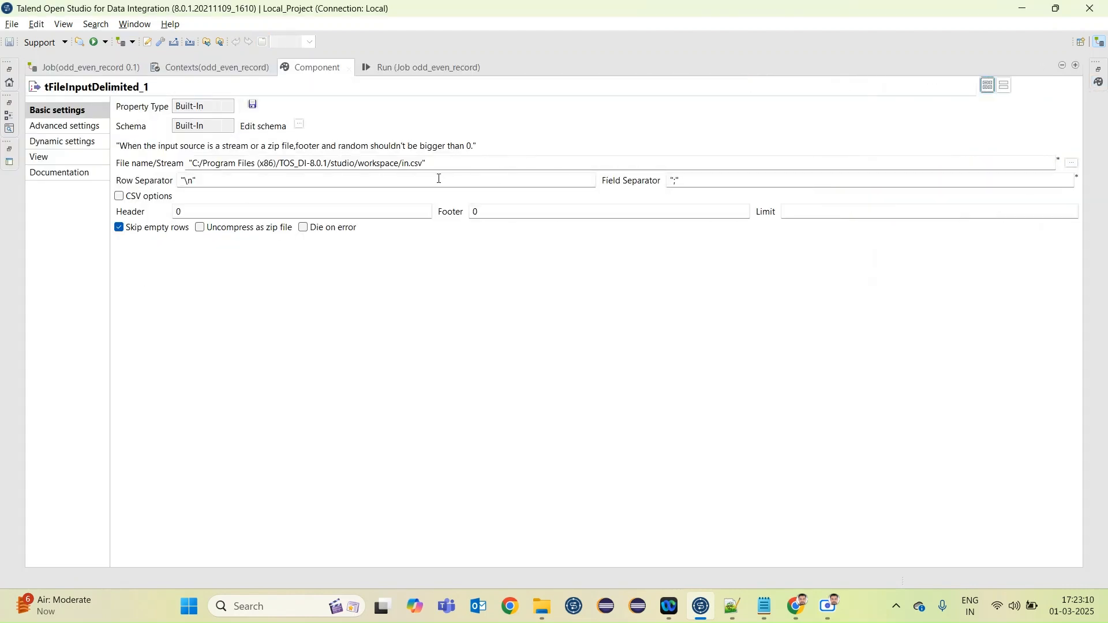
left_click(1073, 165)
left_click(164, 151)
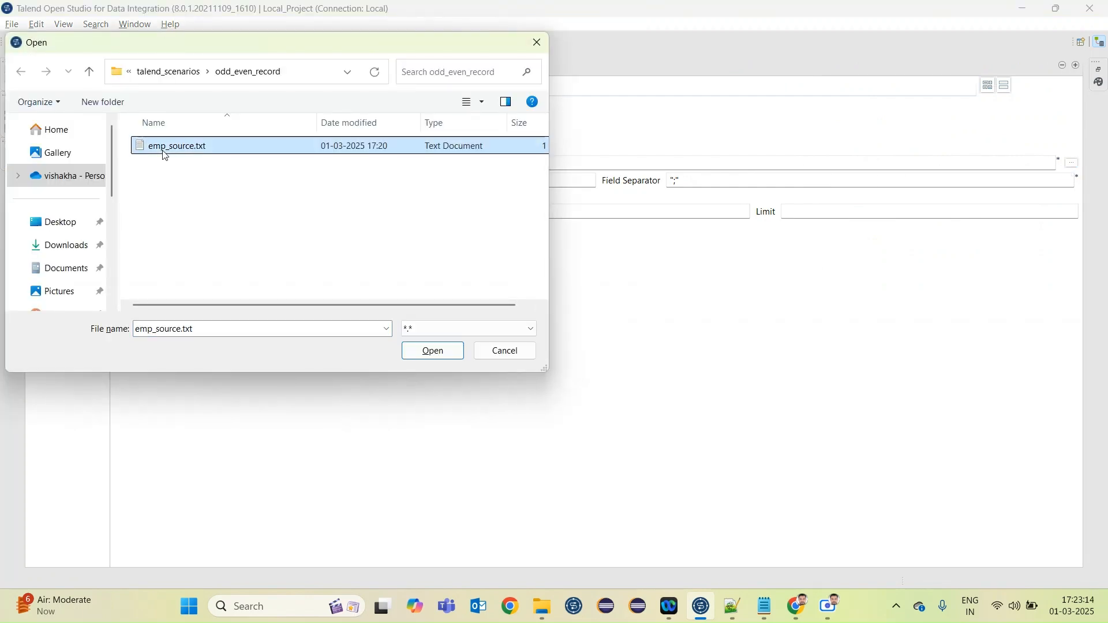
left_click(433, 352)
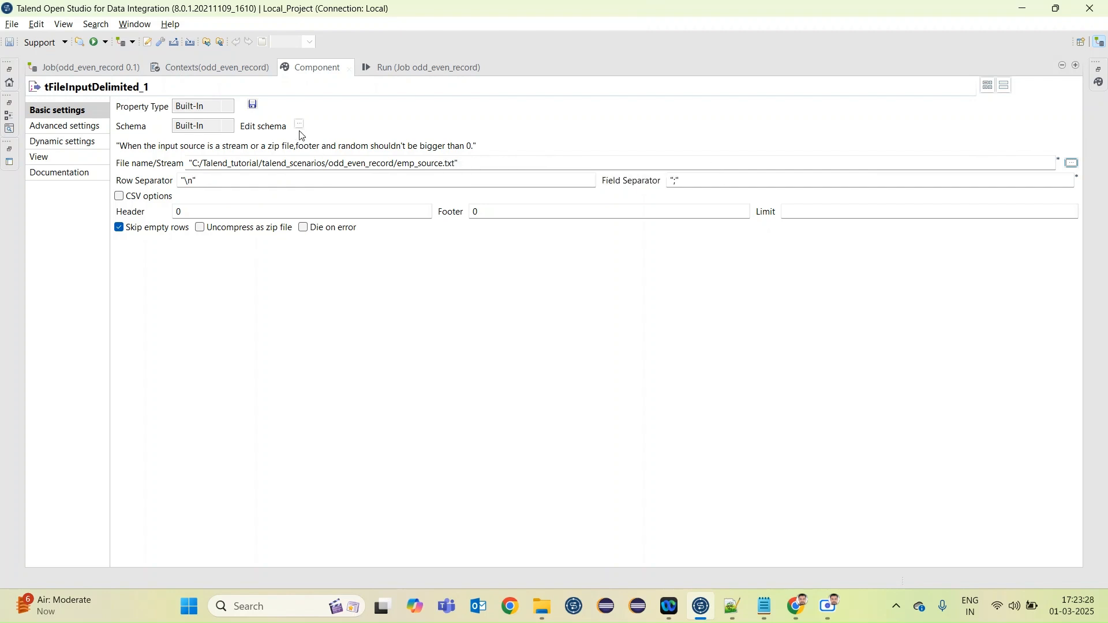
left_click(675, 181)
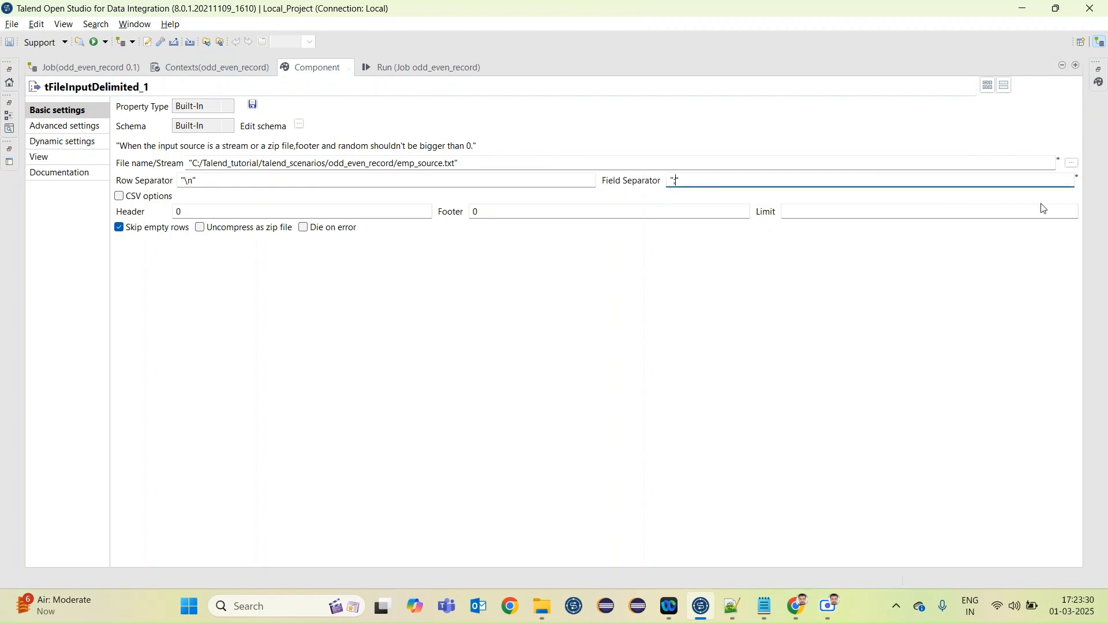
type(",")
Define the file input's schema with two String columns named emp_name and emp_sal
left_click(299, 128)
left_click(74, 230)
left_click(73, 231)
left_click(106, 119)
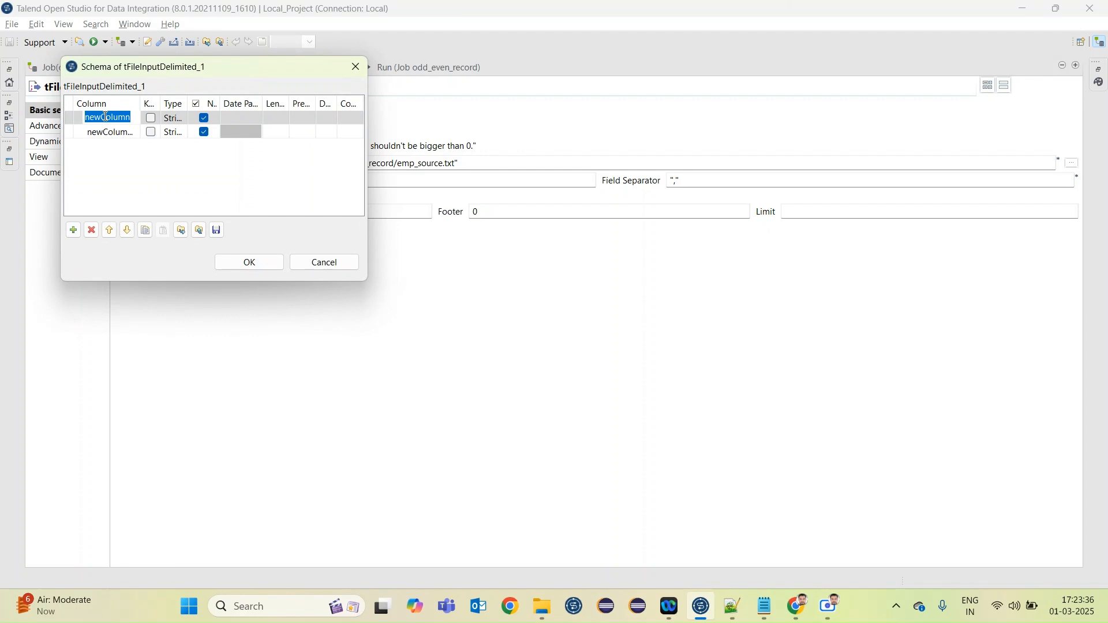
type("emp_name")
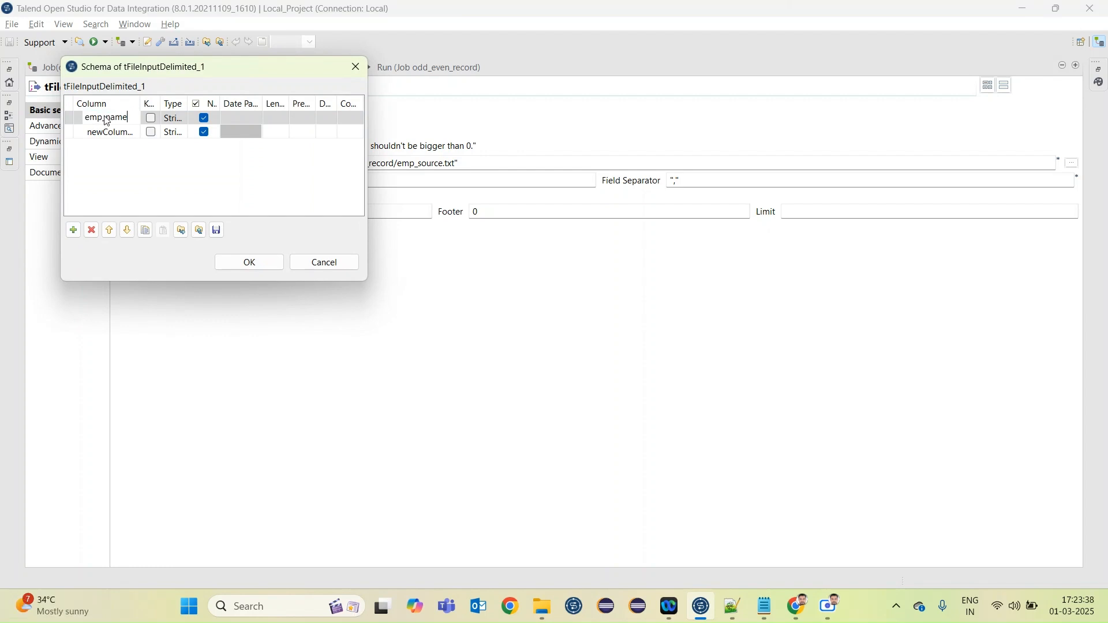
left_click(105, 133)
type("emp_sal")
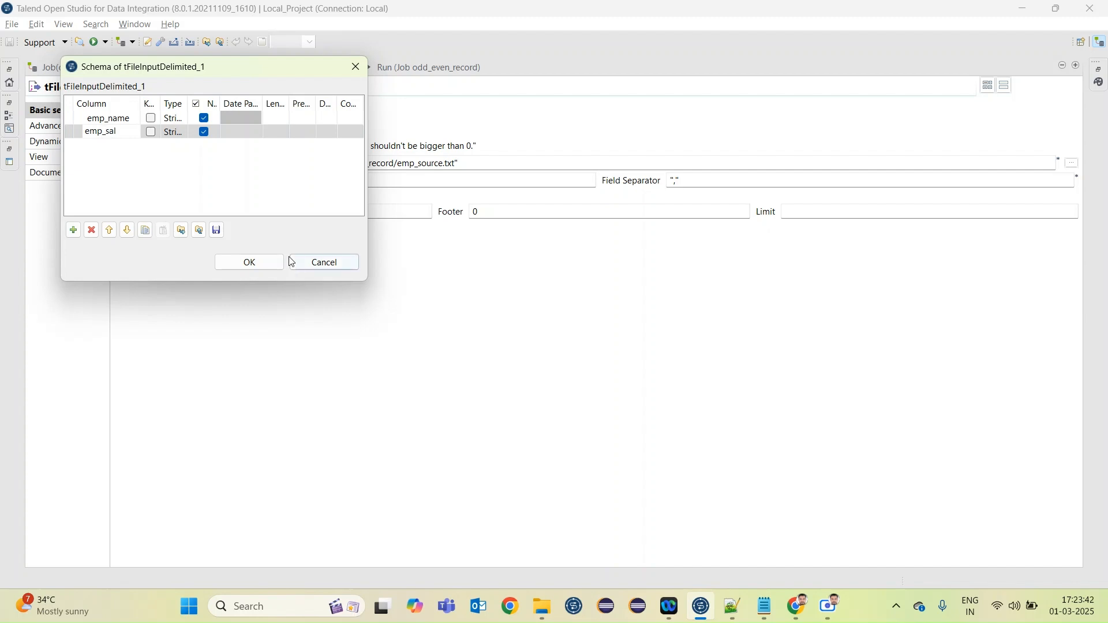
left_click(271, 262)
Set the file input's header to 1 row and save the job
left_click(204, 206)
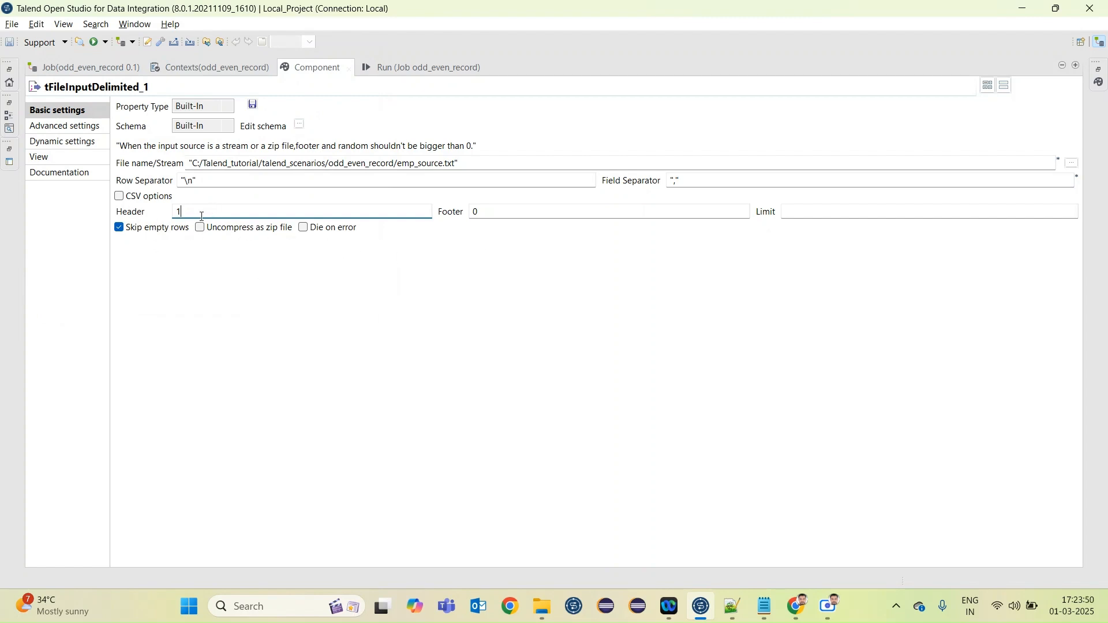
left_click(407, 363)
key("ctrl+s")
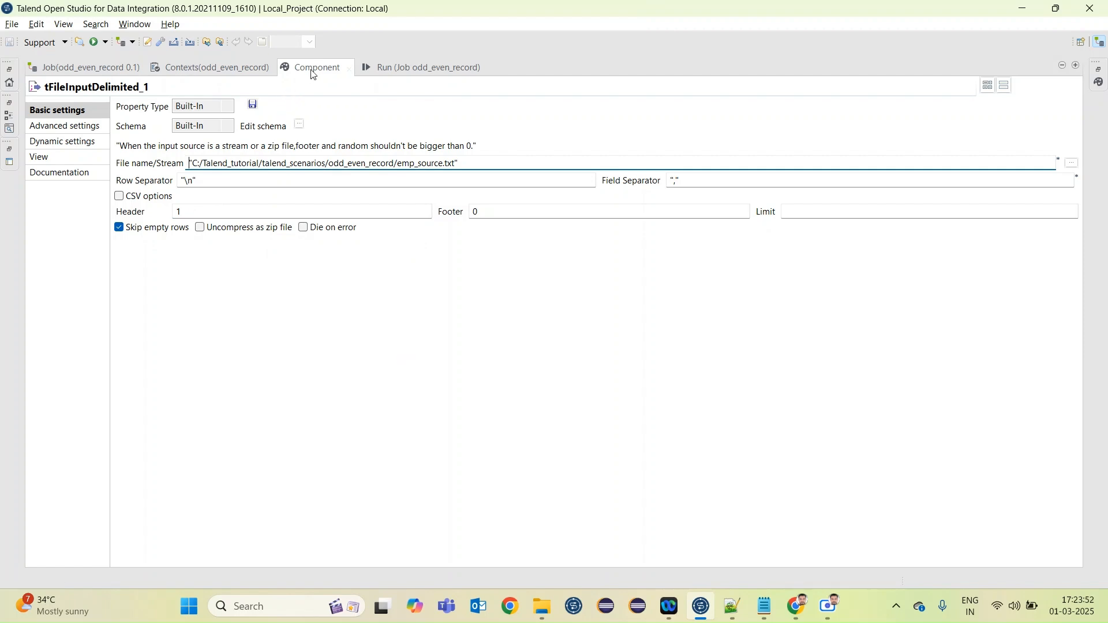
Return to the job canvas and add a tLogRow component beside the file input
double_click(312, 72)
double_click(371, 70)
left_click(386, 261)
type("tlog")
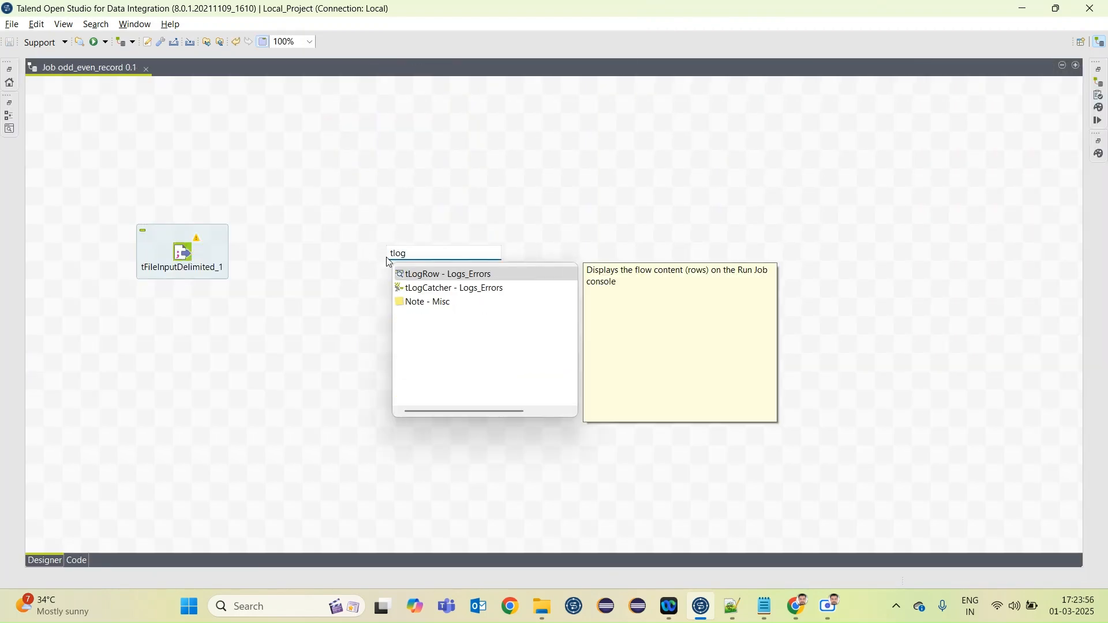
double_click(420, 273)
Connect tFileInputDelimited_1 to tLogRow_1 with a Main row
right_click(188, 254)
mouse_move(243, 255)
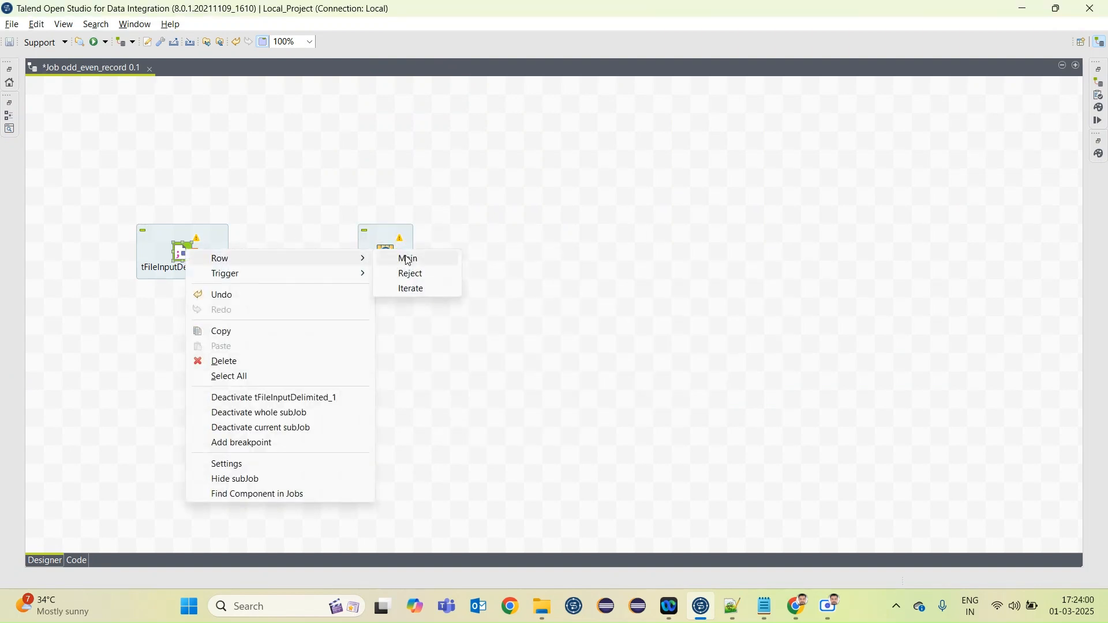
left_click(408, 259)
left_click(383, 253)
Save the odd_even_record job and run it
key("ctrl+s")
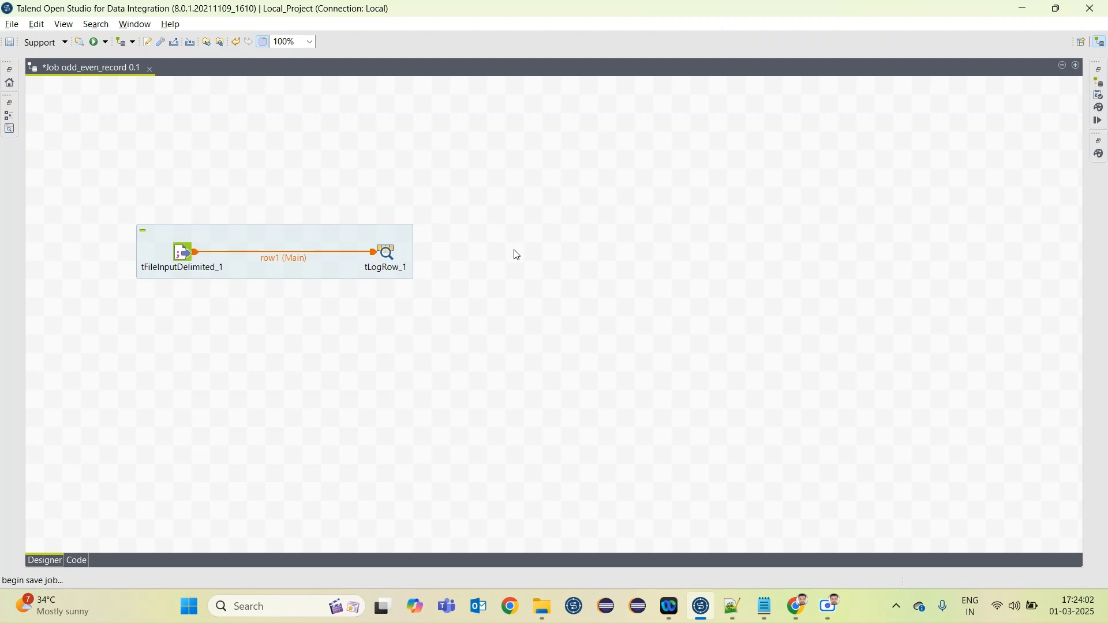
left_click(1098, 120)
left_click(863, 134)
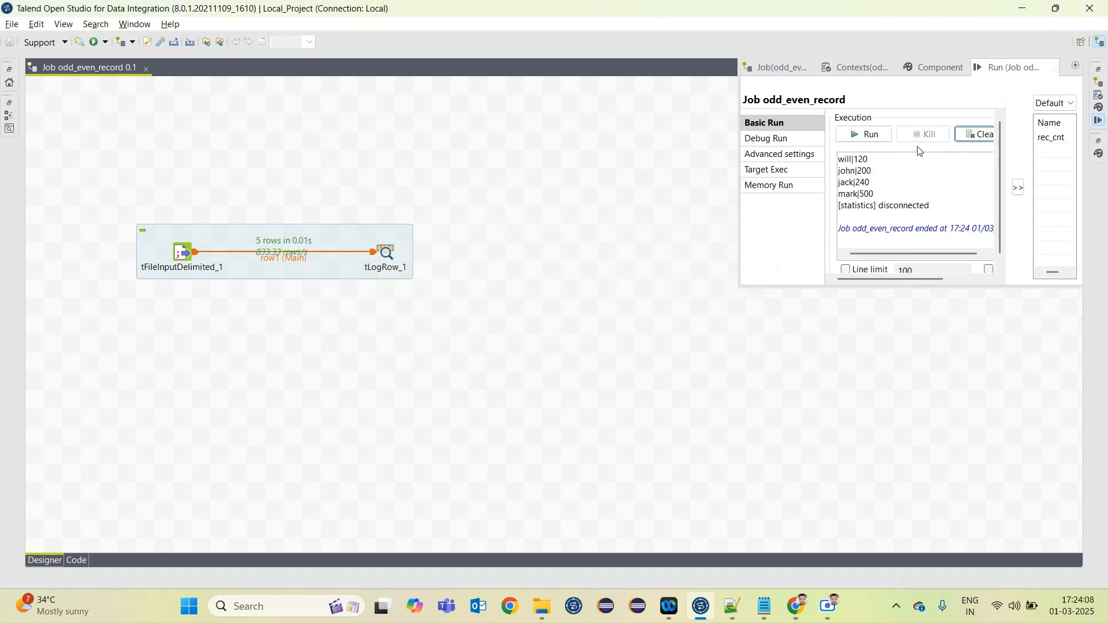
Set the tLogRow_1 output mode to Table (print values in cells of a table)
left_click(383, 254)
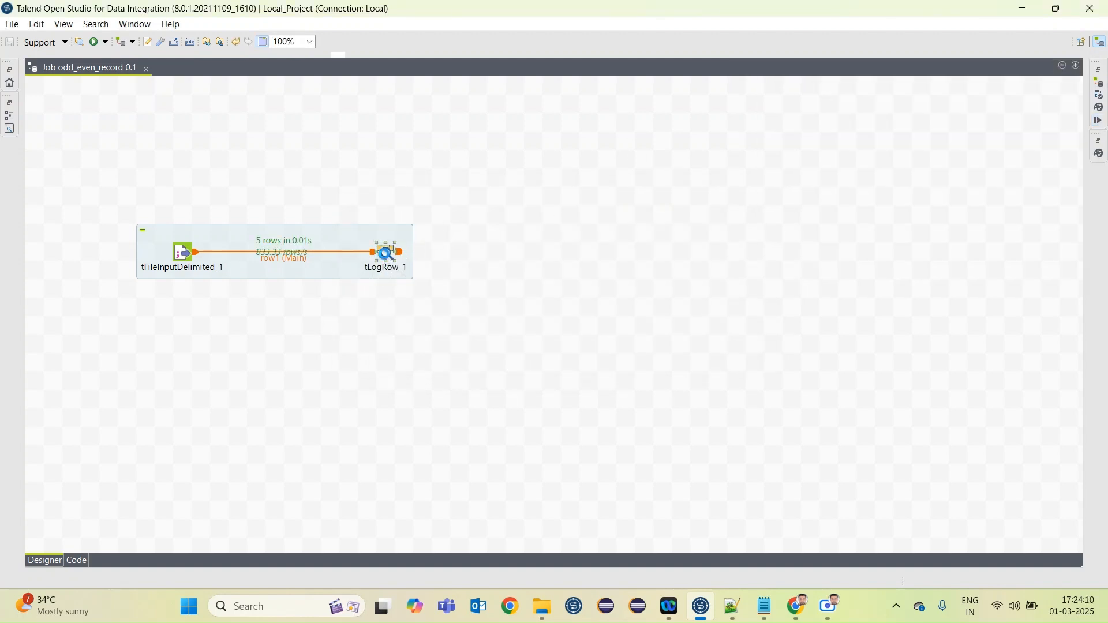
double_click(383, 255)
left_click(835, 162)
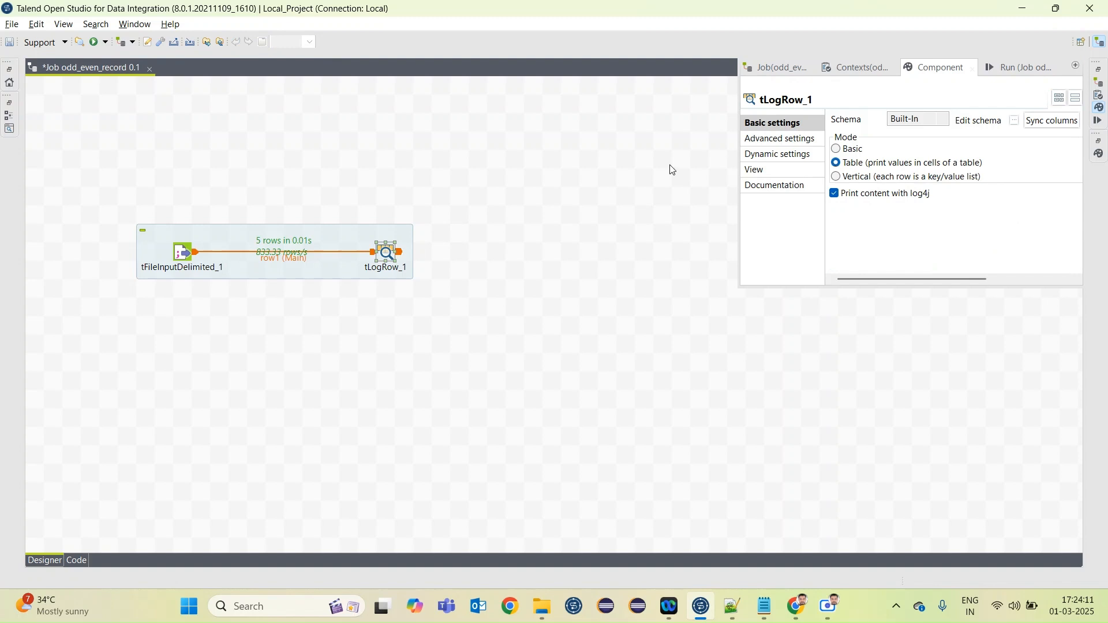
left_click(613, 175)
Save the job, run it again and enlarge the console to view the table output
key("ctrl+s")
left_click(1099, 120)
left_click(863, 134)
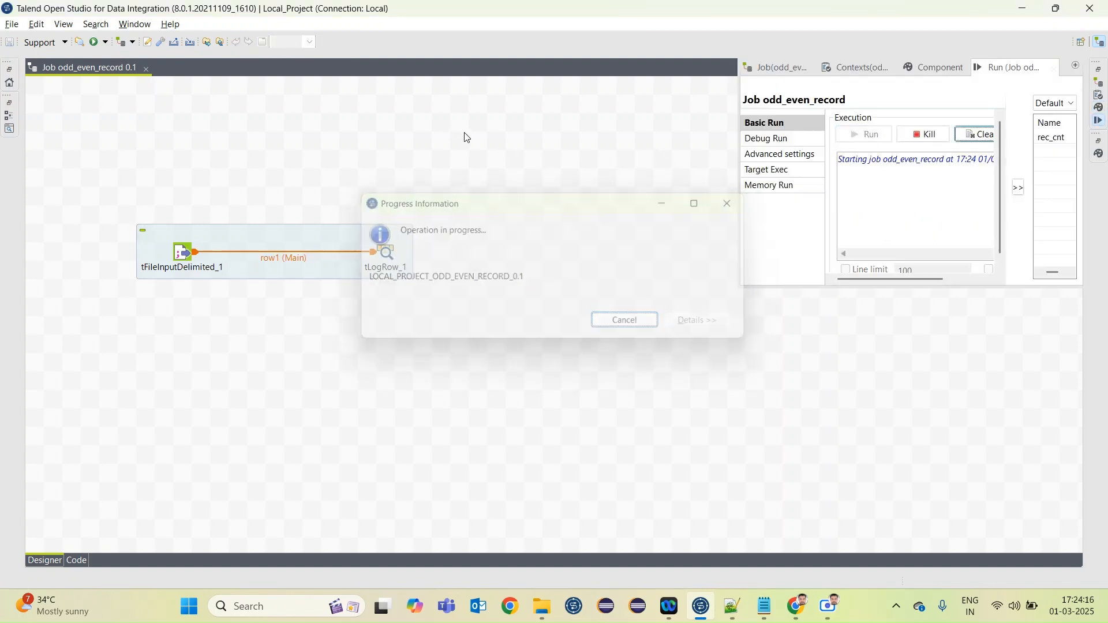
double_click(1004, 74)
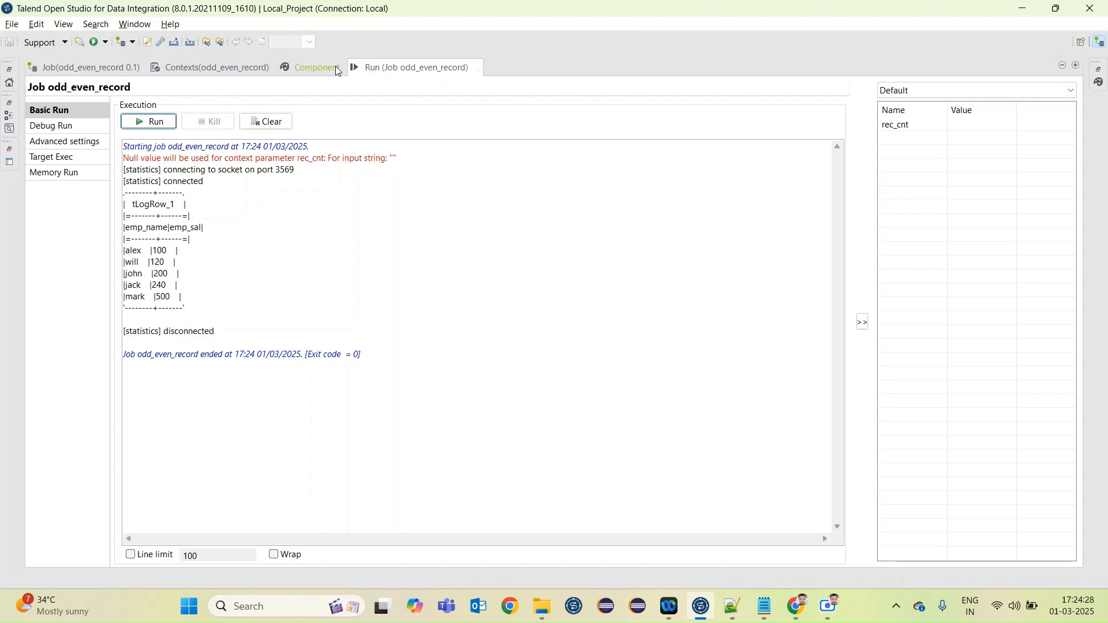
Return to the enlarged job canvas, add a tJava component above the file input subjob and select its default code line
double_click(395, 69)
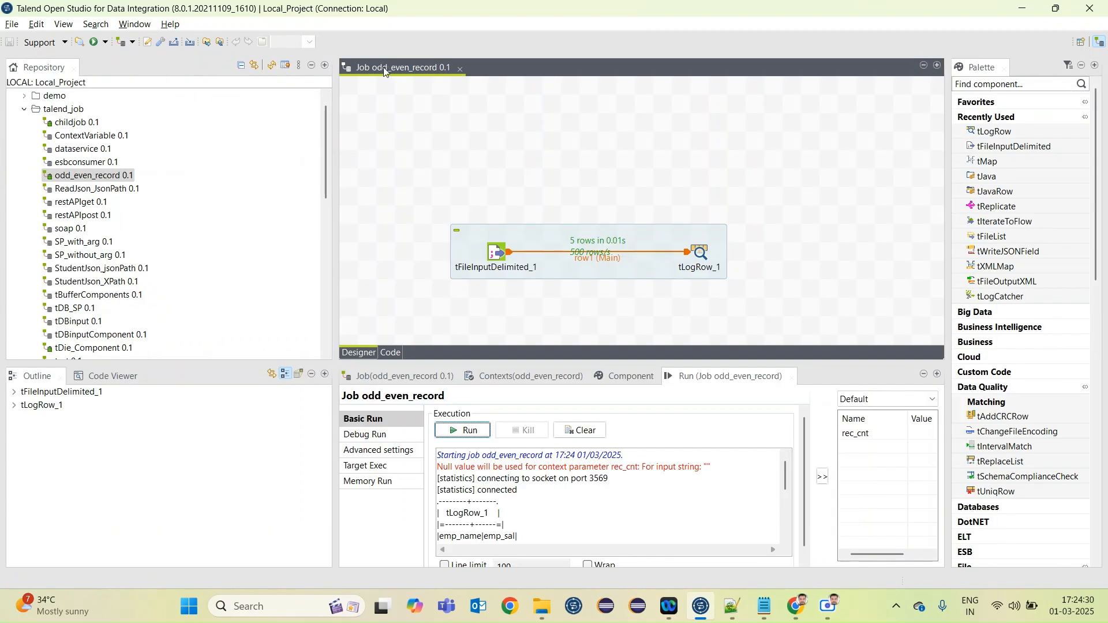
double_click(387, 70)
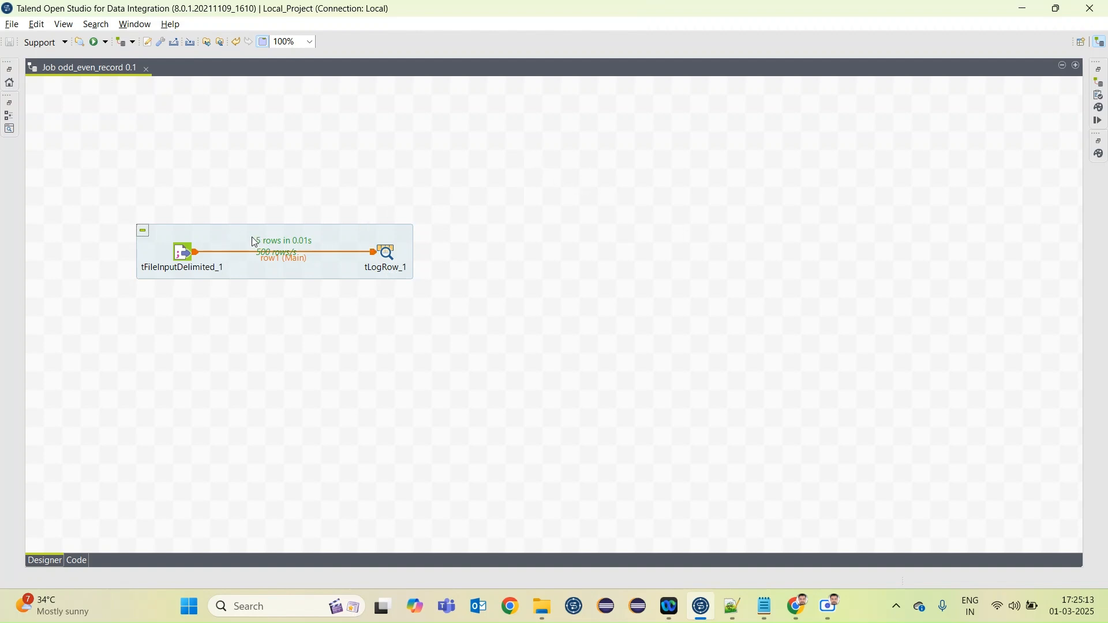
type("tjav")
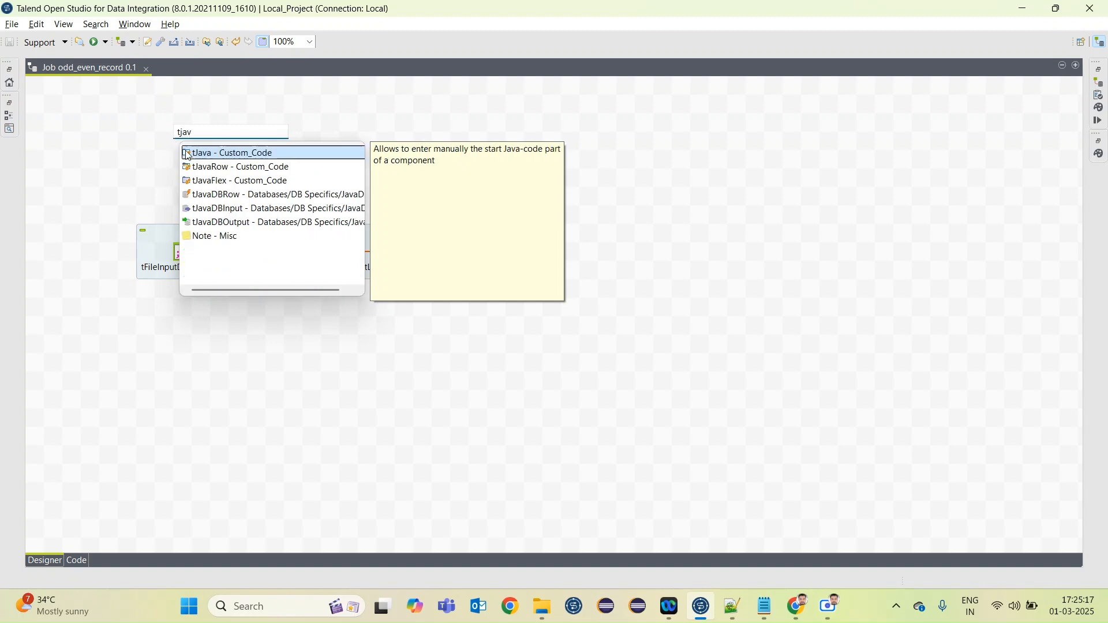
double_click(208, 155)
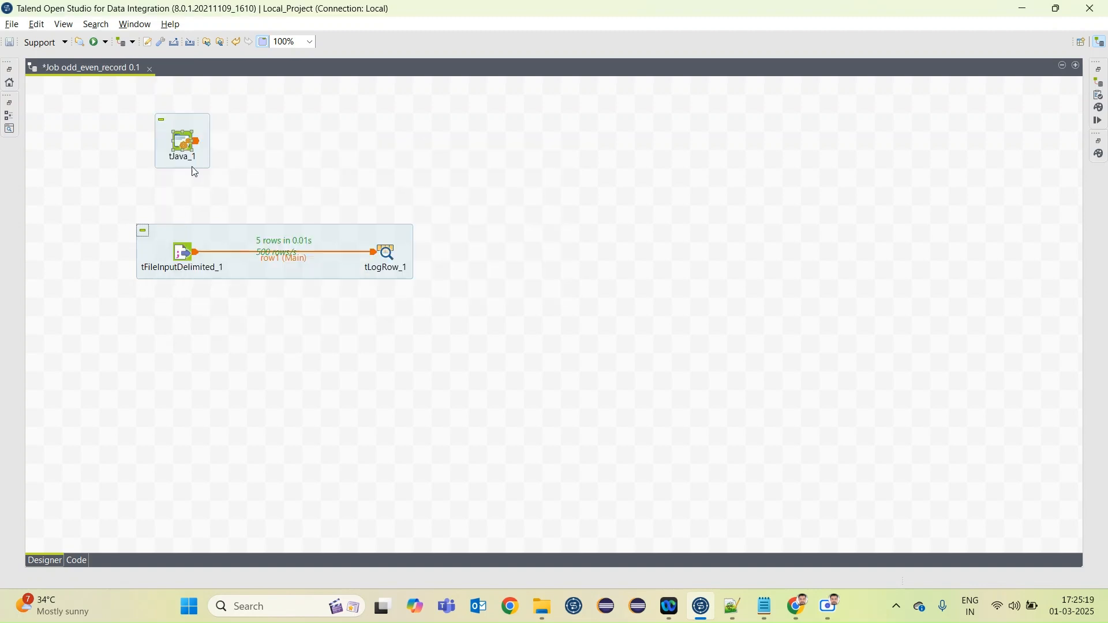
double_click(183, 144)
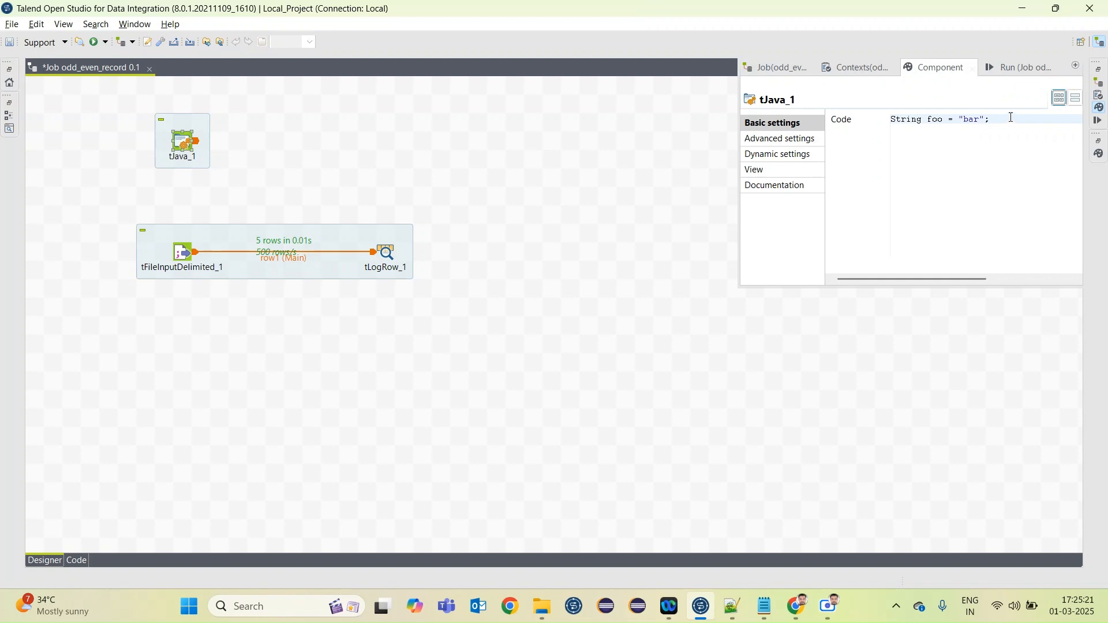
left_click_drag(1008, 116, 824, 115)
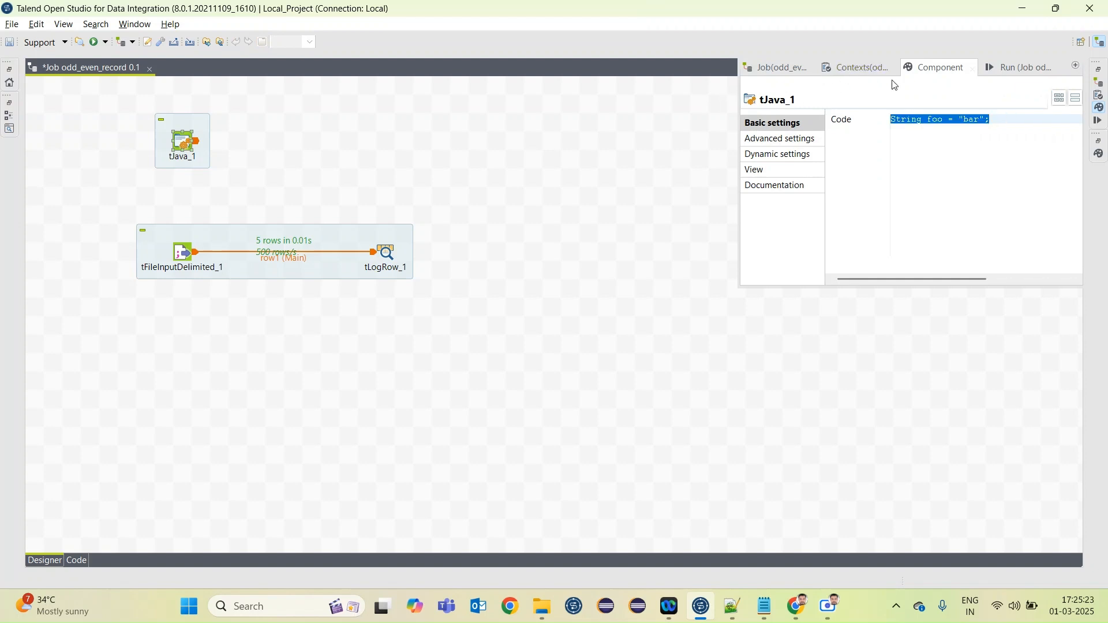
Check the job's rec_cnt context variable and its data type, and return to the canvas
left_click(859, 70)
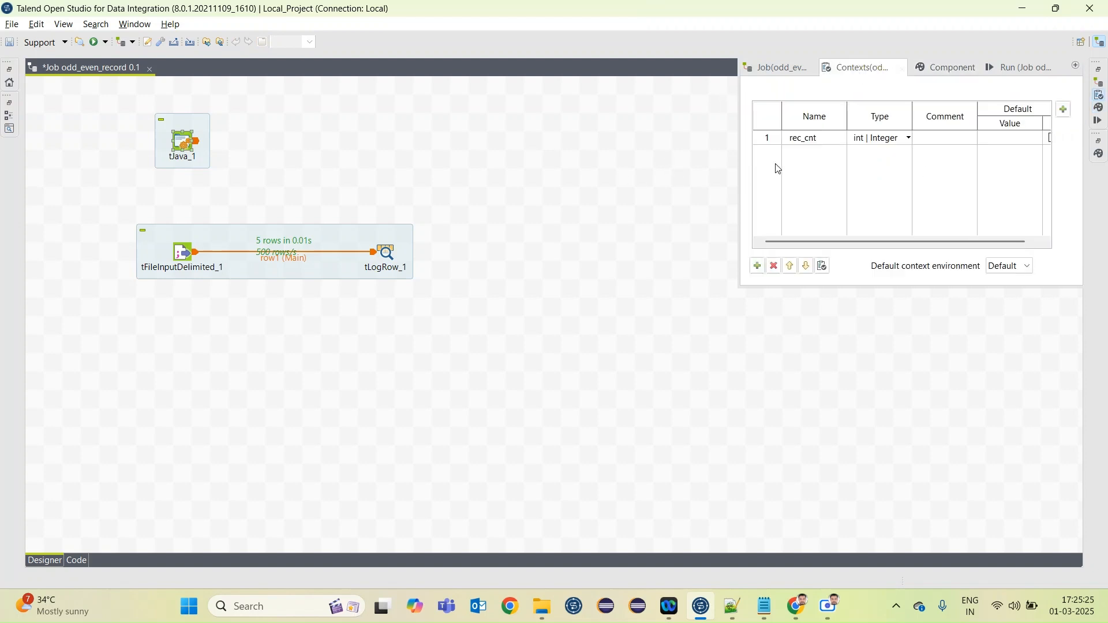
left_click(819, 137)
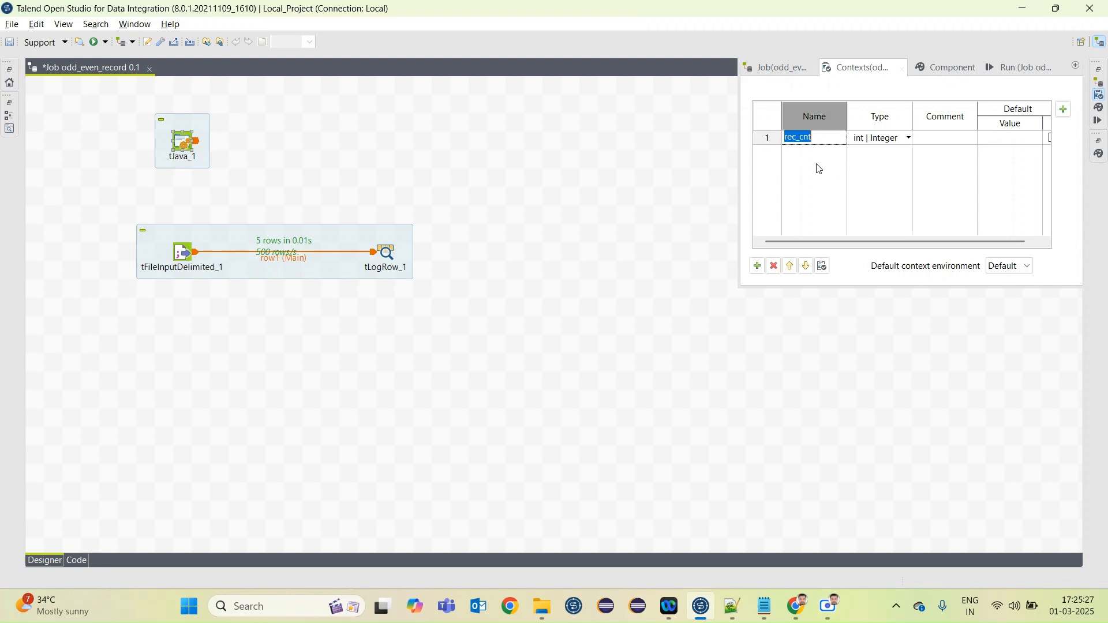
double_click(866, 68)
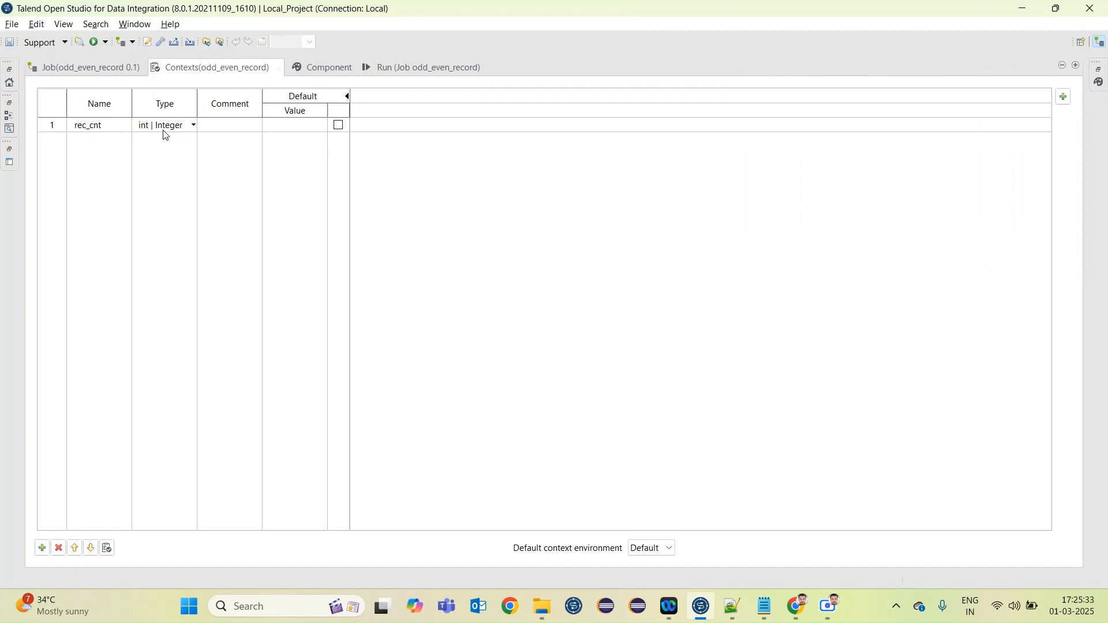
double_click(201, 69)
double_click(419, 68)
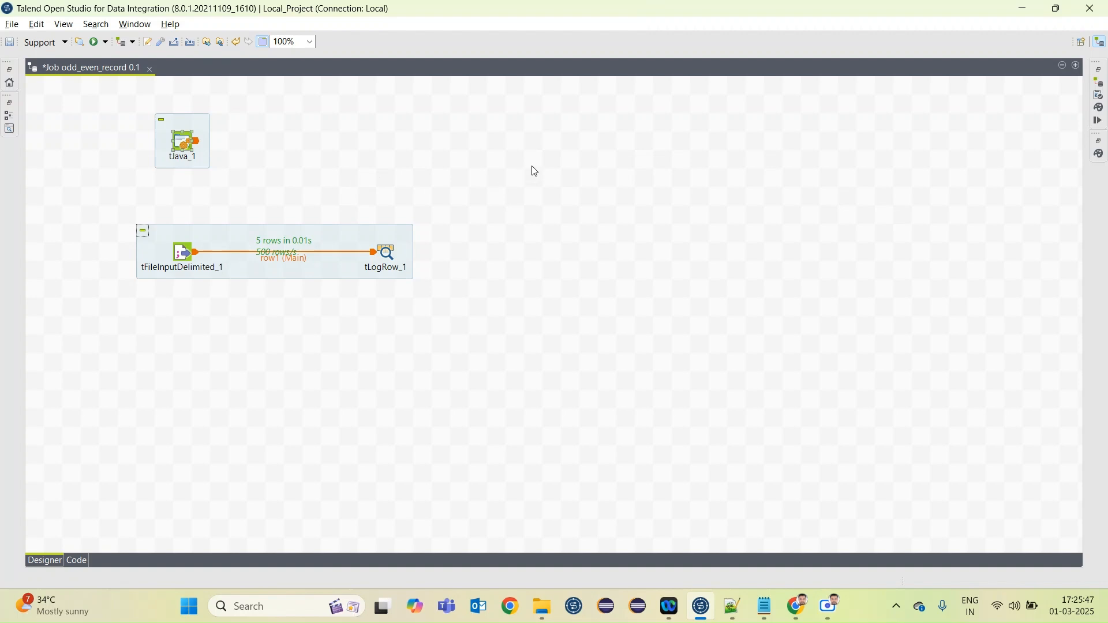
Replace the default code line of tJava_1 with a reference to the context variable, context.rec_cnt
double_click(182, 142)
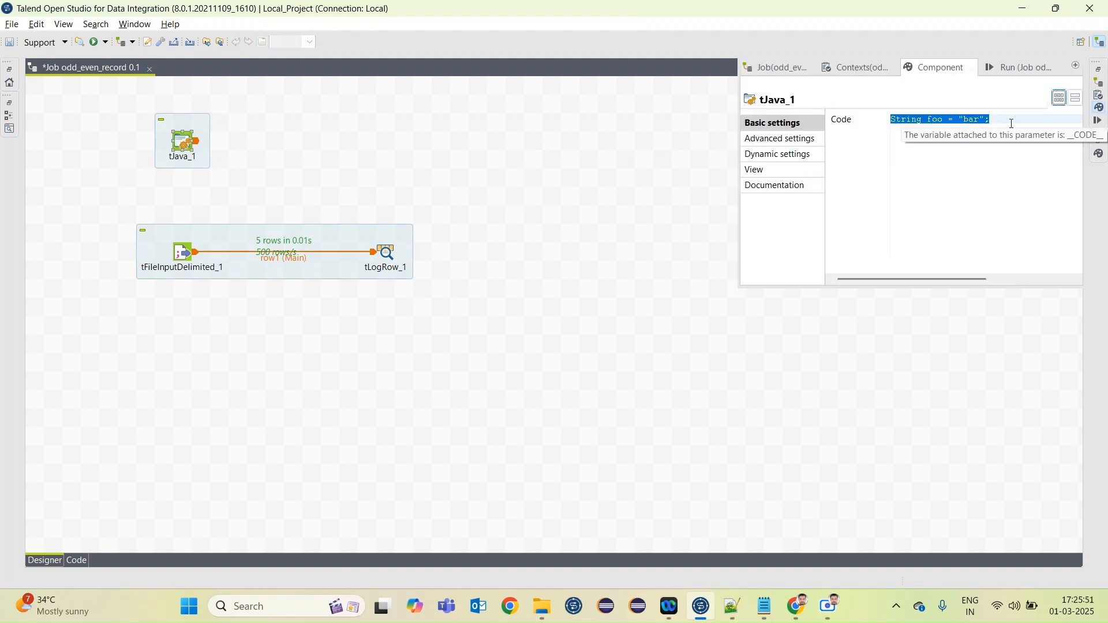
left_click(952, 214)
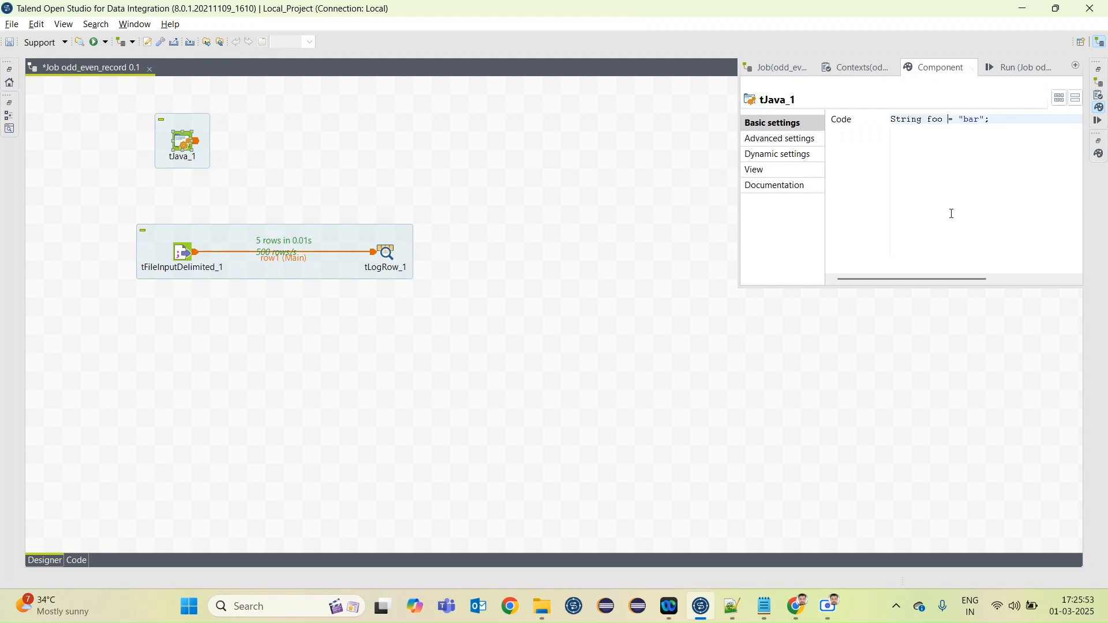
left_click_drag(1000, 119, 863, 119)
type("context.")
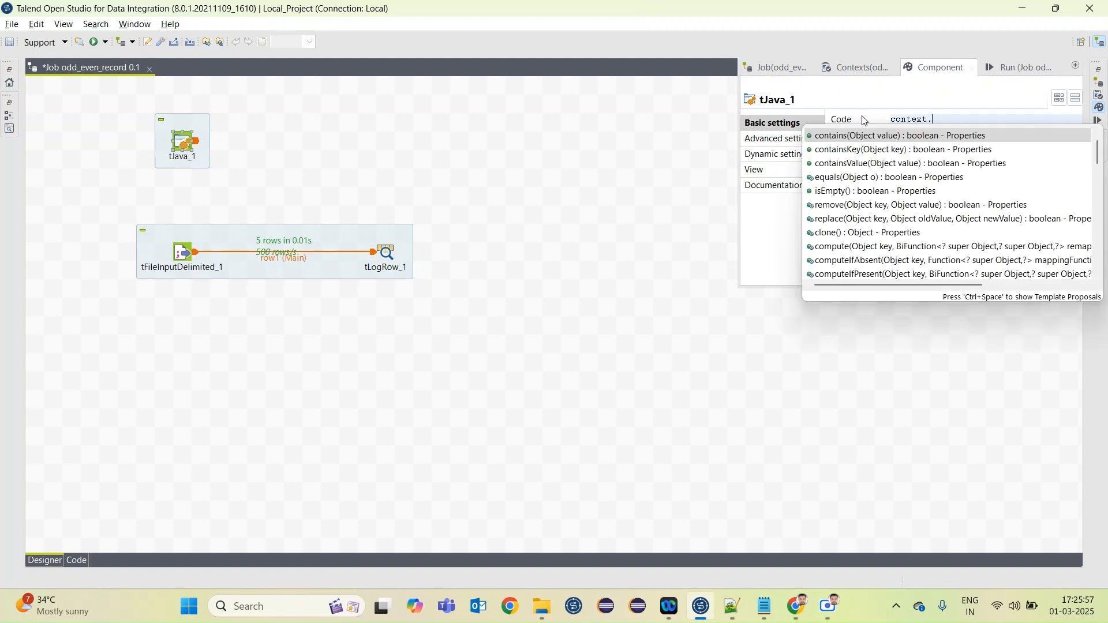
key("Return")
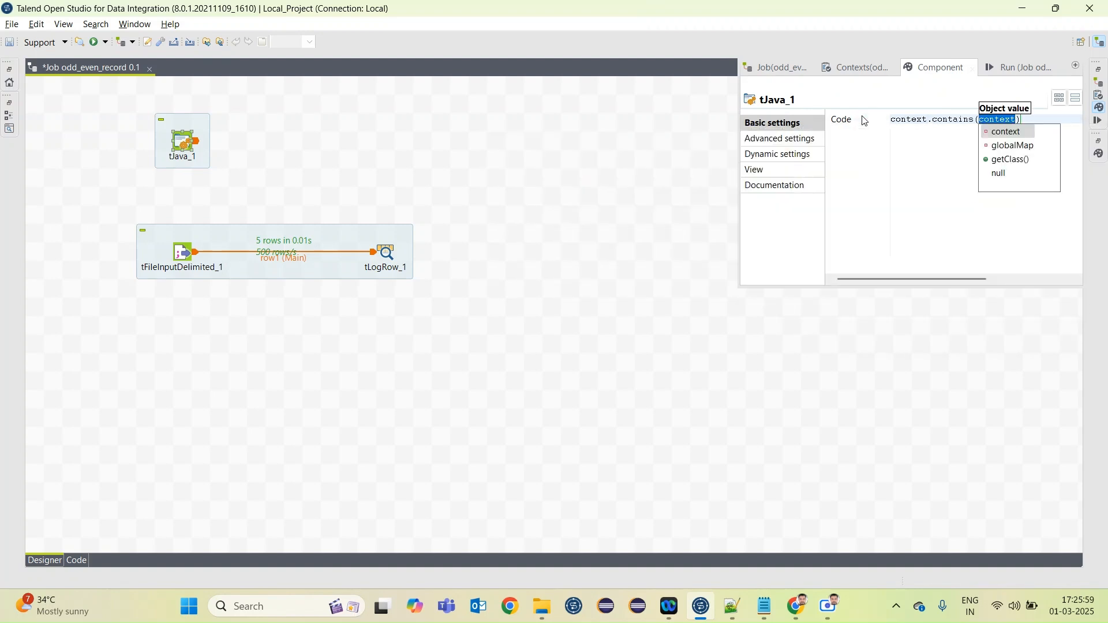
key("BackSpace")
key("BackSpace")
key("BackSpace")
key("BackSpace")
key("BackSpace")
key("BackSpace")
key("BackSpace")
key("BackSpace")
key("BackSpace")
key("BackSpace")
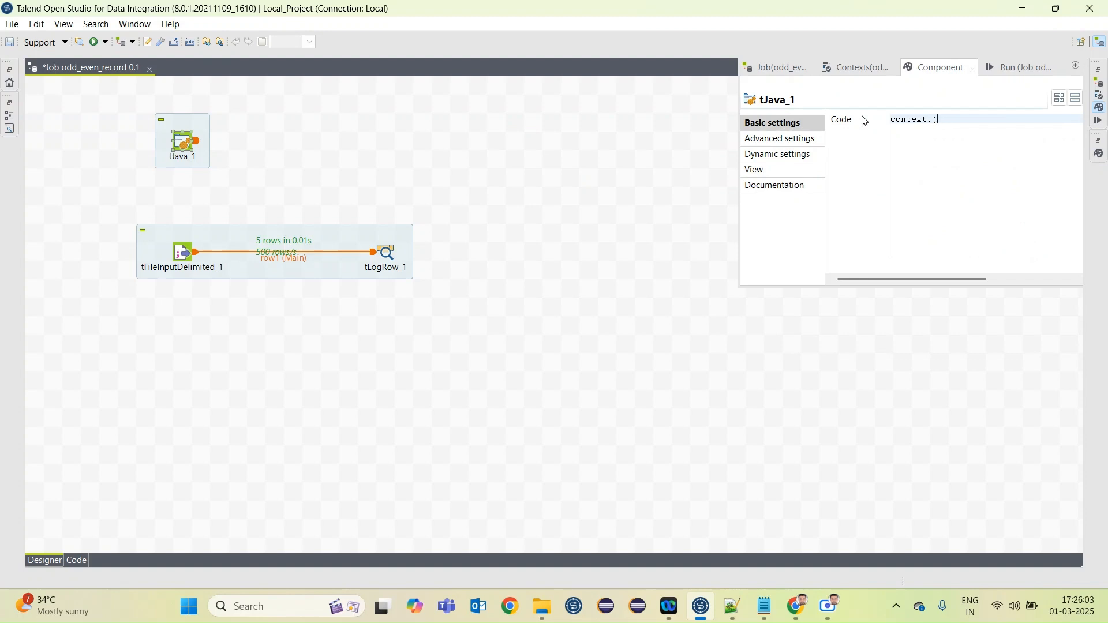
type("rec")
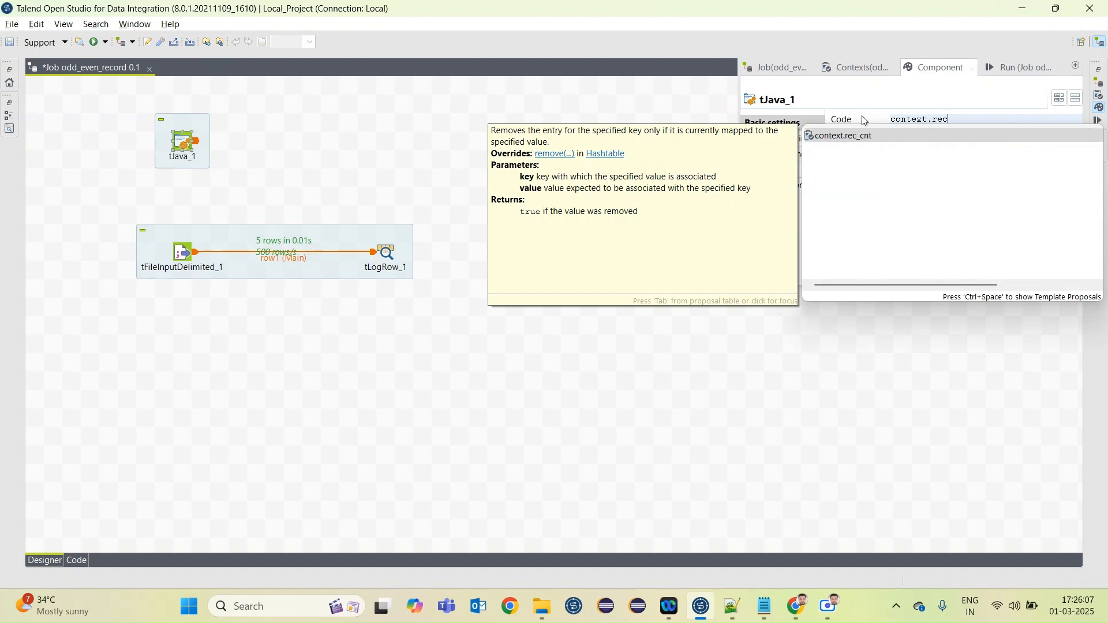
key("Return")
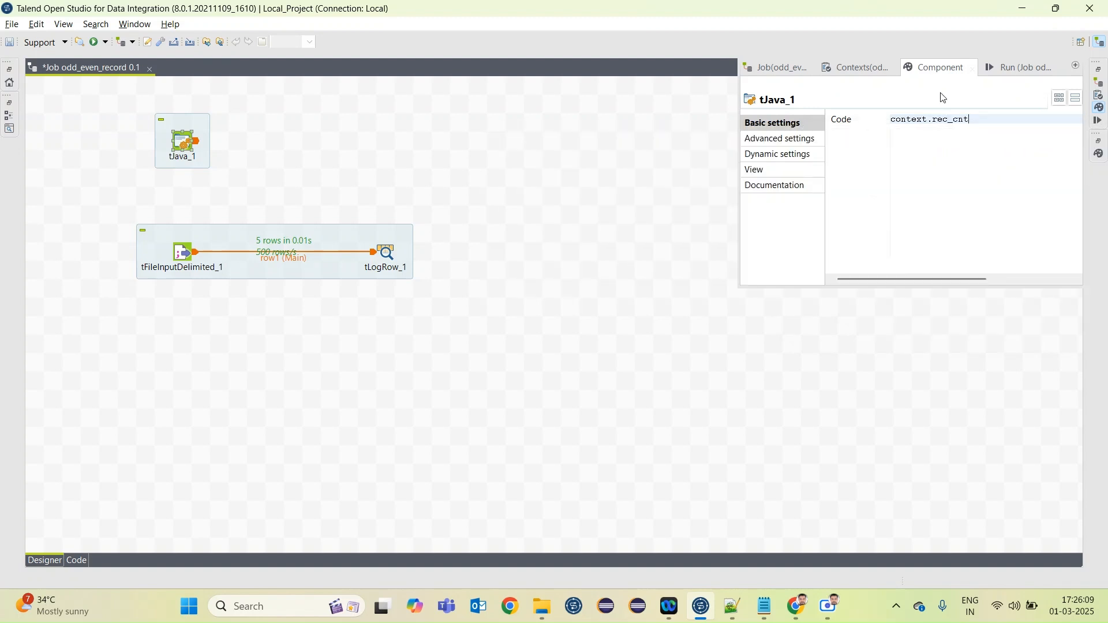
Complete the tJava_1 statement as context.rec_cnt=0; in the enlarged settings view and return to the enlarged job canvas
double_click(940, 68)
left_click(267, 109)
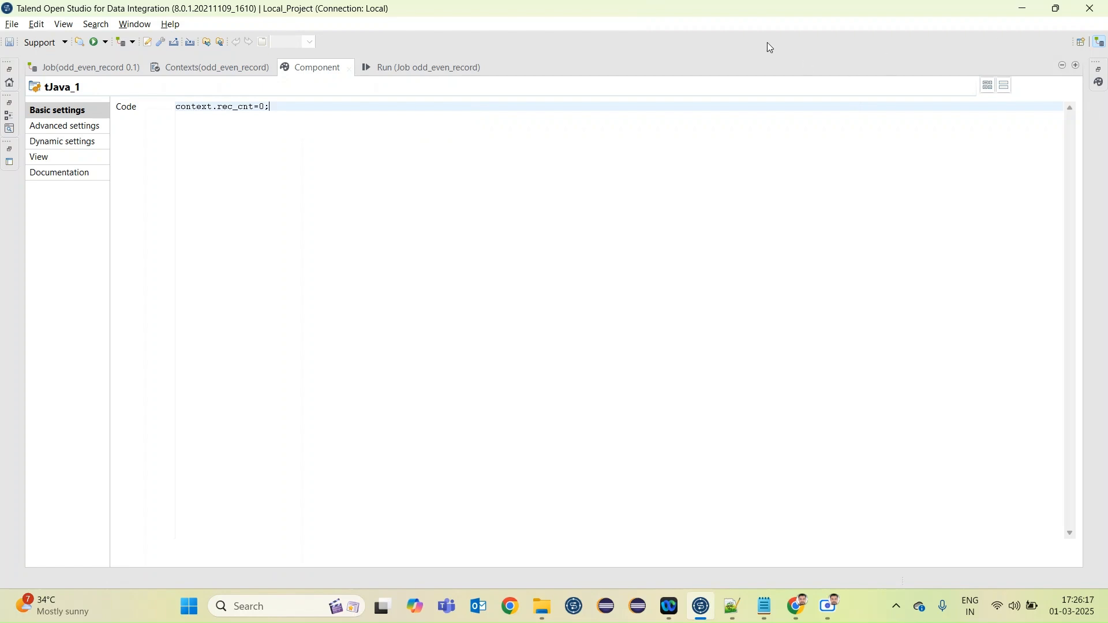
double_click(316, 67)
double_click(412, 69)
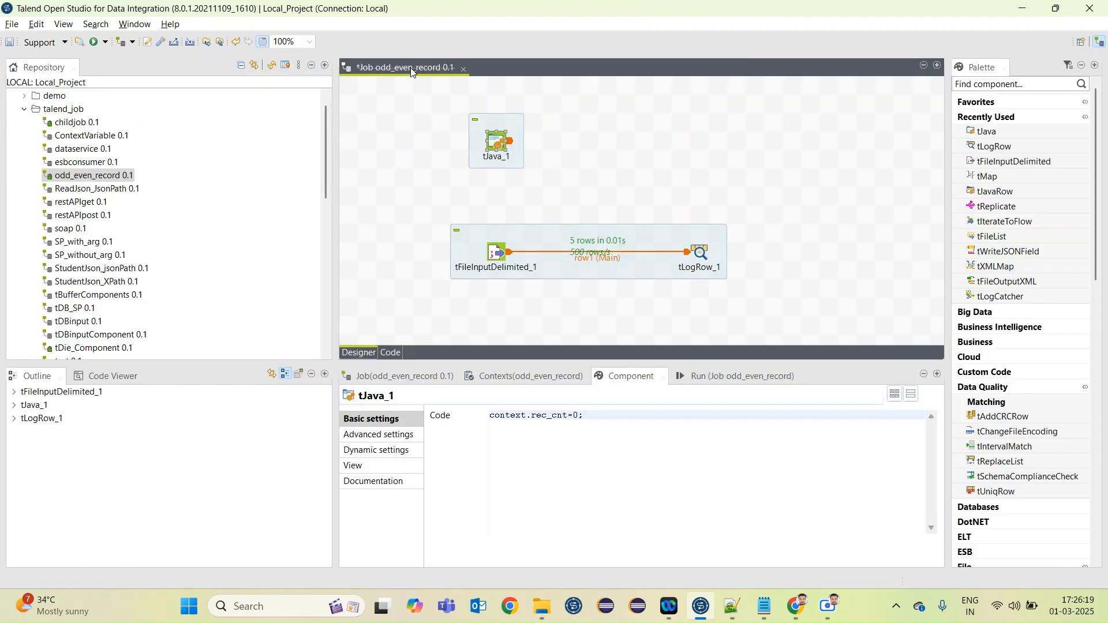
Connect tJava_1 to tFileInputDelimited_1 with an On Component Ok trigger and save the job
right_click(183, 145)
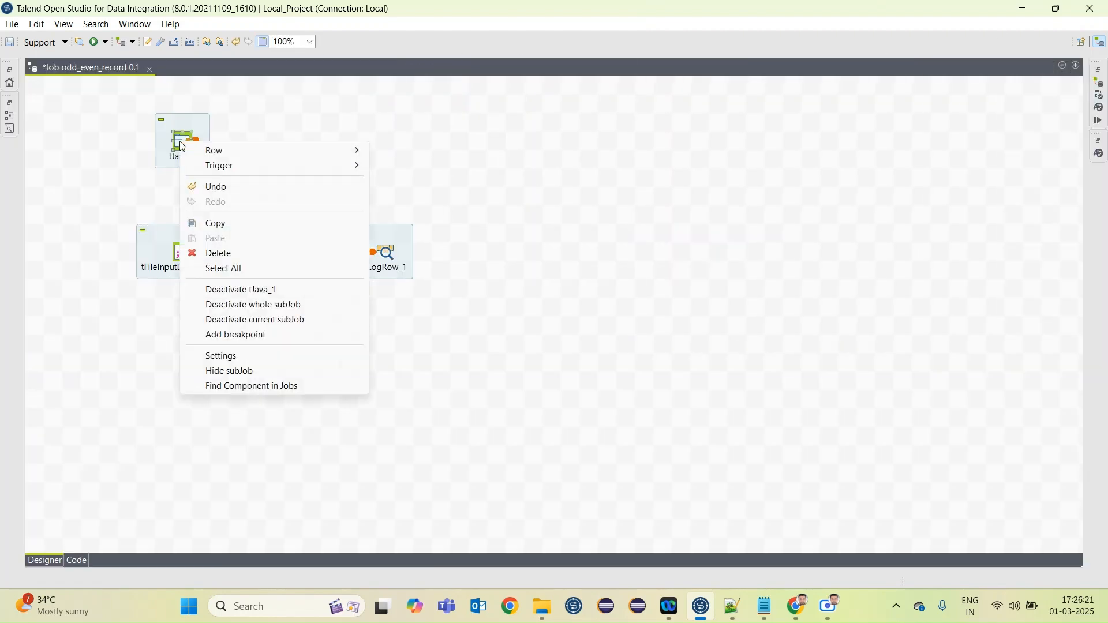
mouse_move(271, 166)
left_click(434, 217)
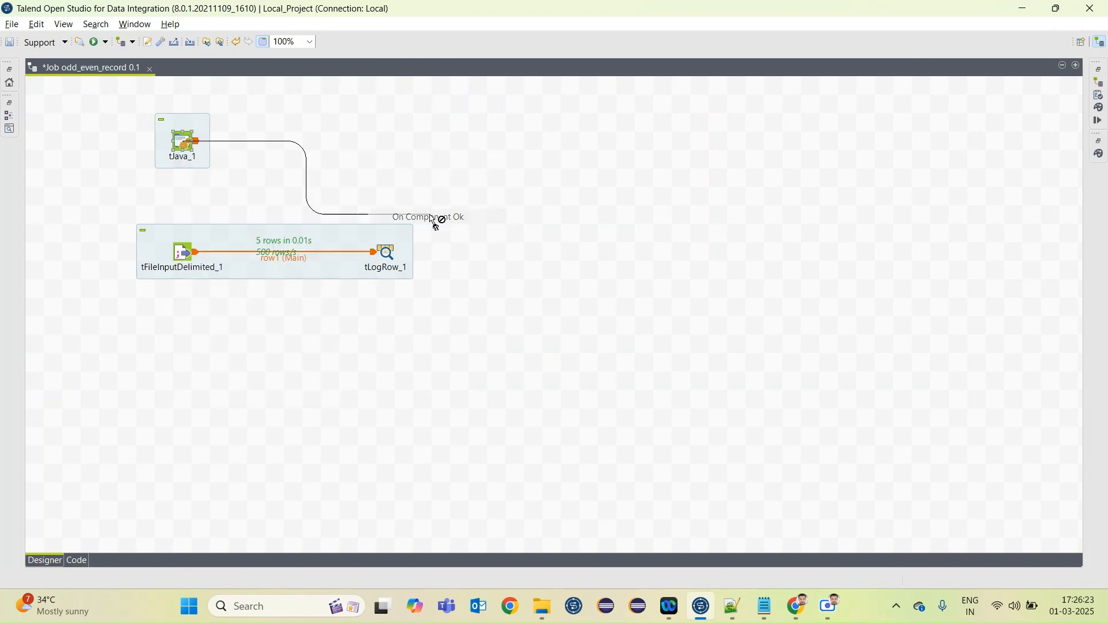
left_click(184, 254)
key("ctrl+s")
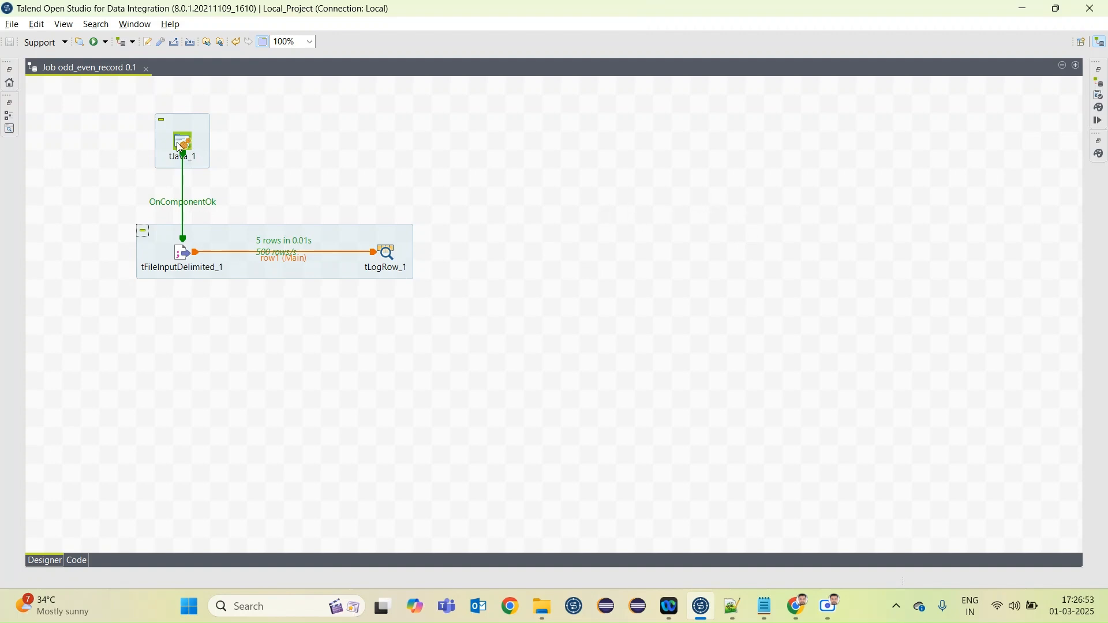
Rename the job's context variable rec_cnt to rec_seq
left_click(1097, 97)
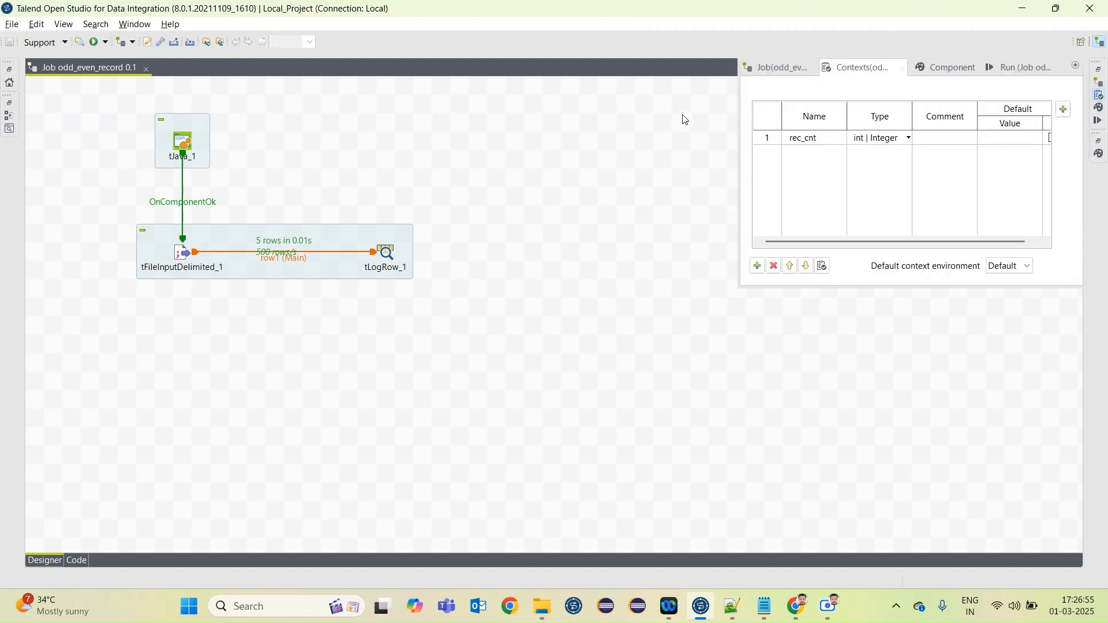
left_click(824, 138)
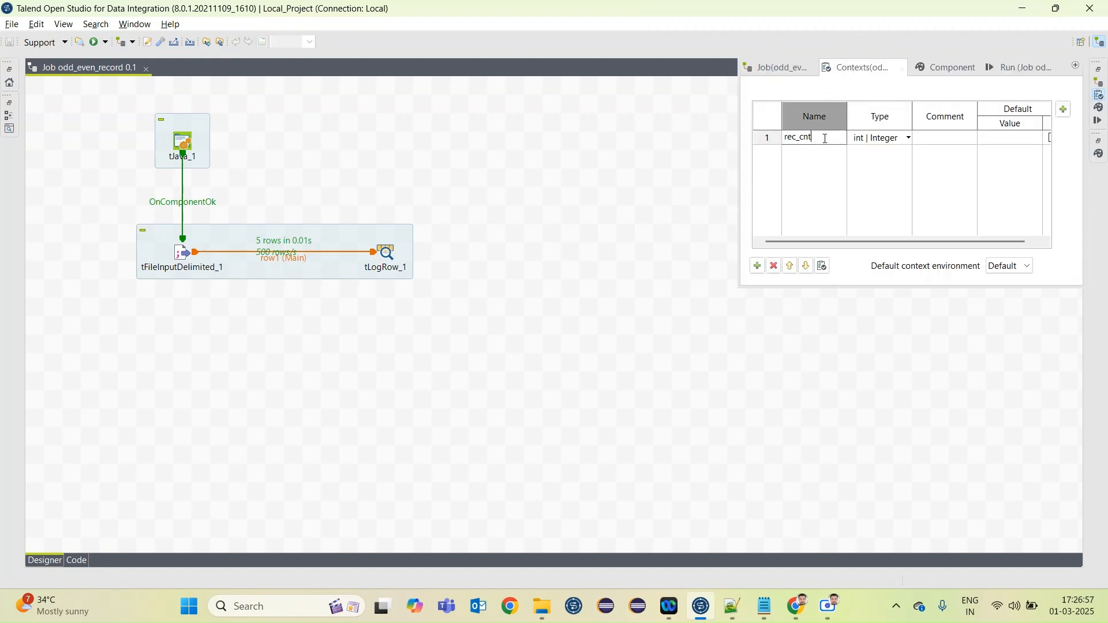
key("BackSpace")
type("seq")
left_click(323, 142)
Check the context variable name in the tJava_1 code and save the job
double_click(185, 144)
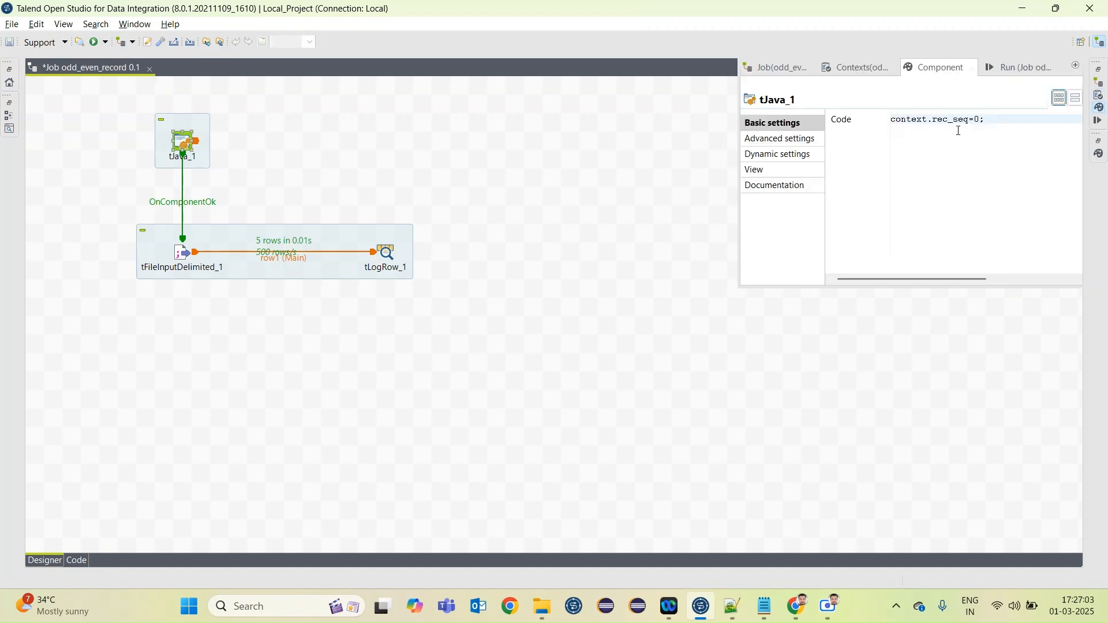
left_click(993, 119)
key("ctrl+s")
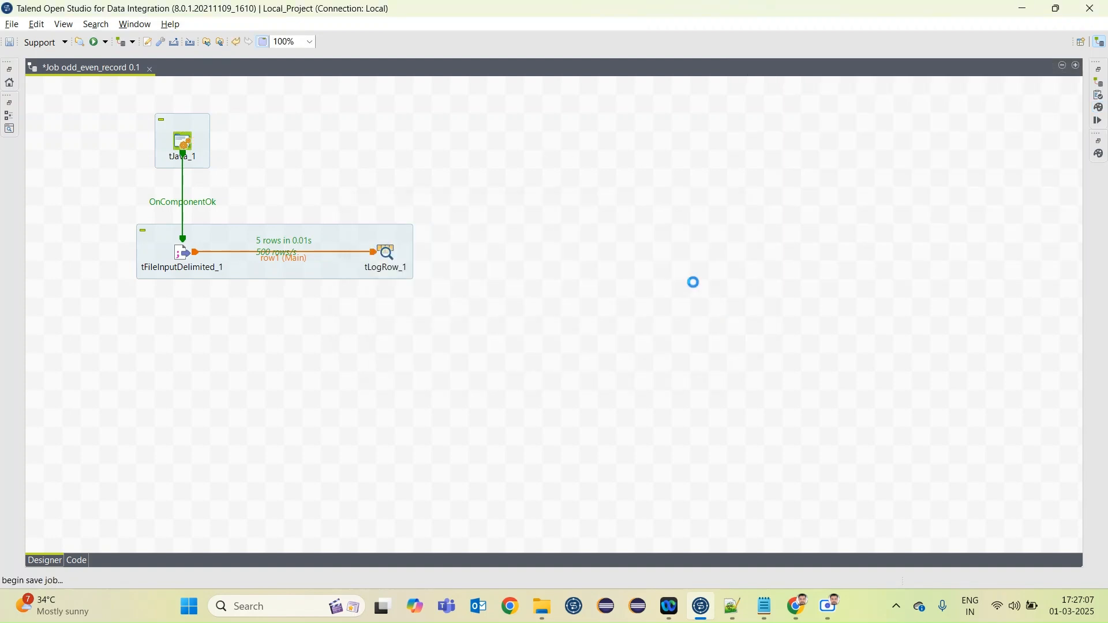
Add a tJavaRow component to the canvas on the right of tLogRow_1
type("tl")
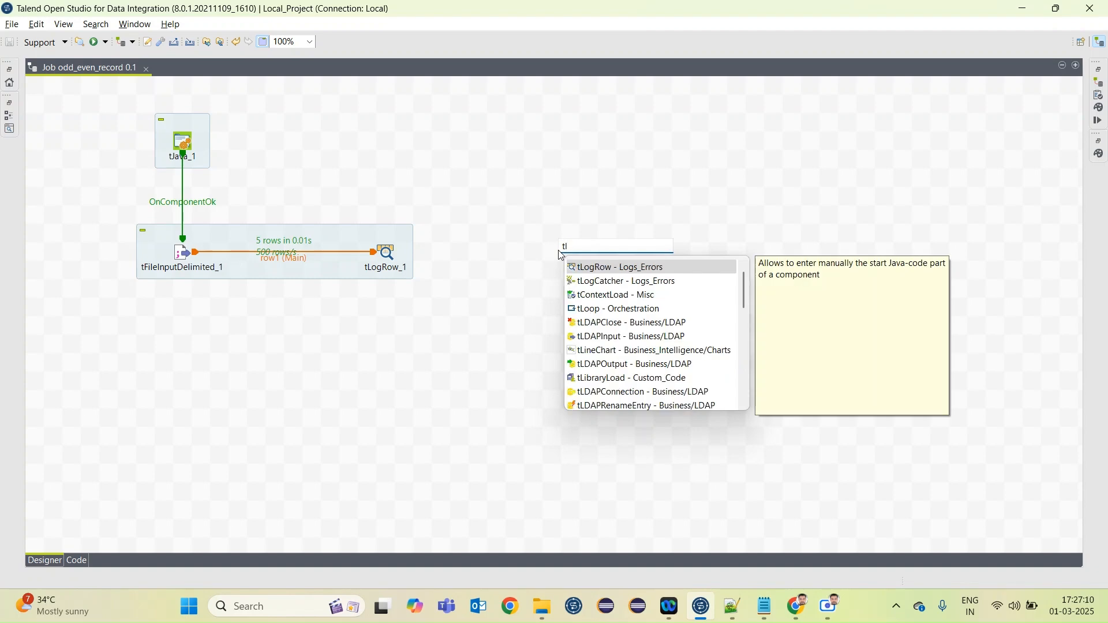
key("BackSpace")
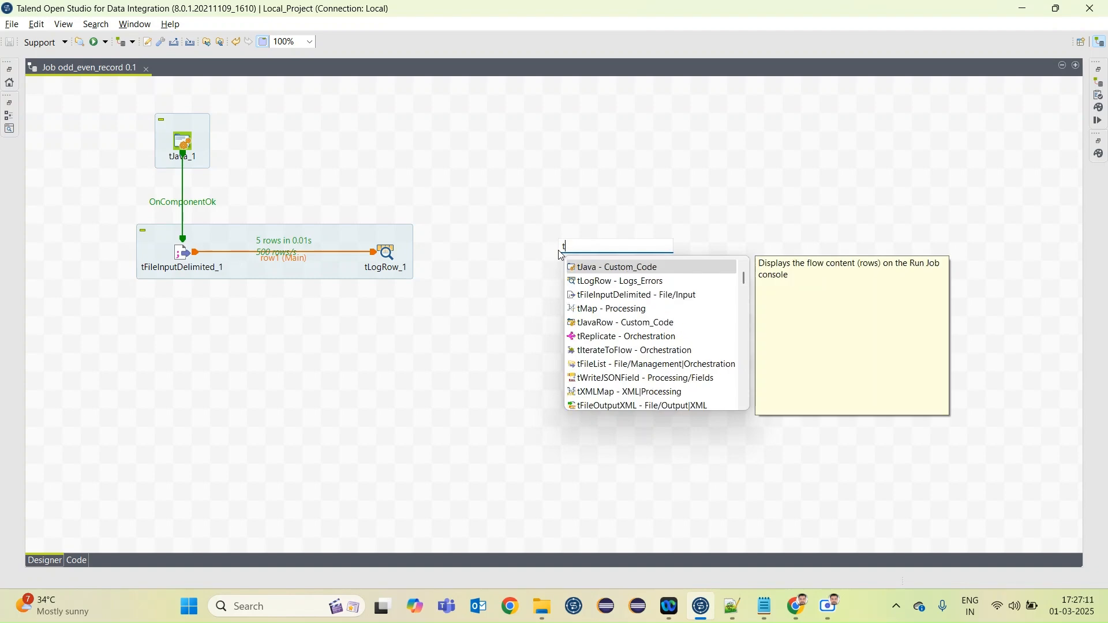
type("jav")
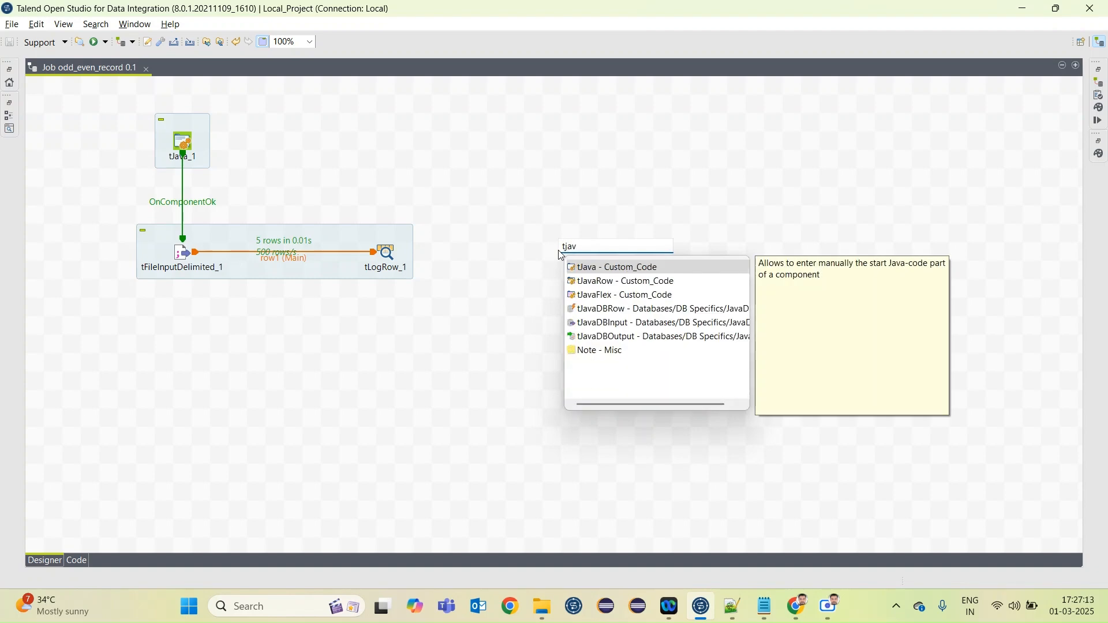
double_click(600, 282)
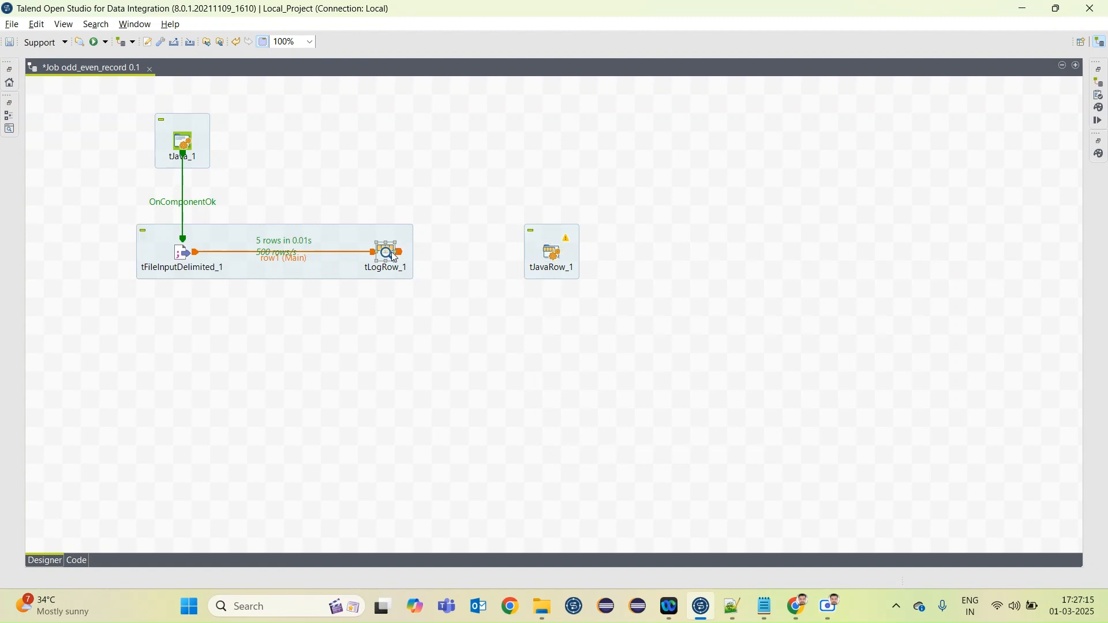
Connect tLogRow_1 to tJavaRow_1 with a Main row link
right_click(394, 256)
mouse_move(468, 263)
left_click(611, 260)
left_click(552, 257)
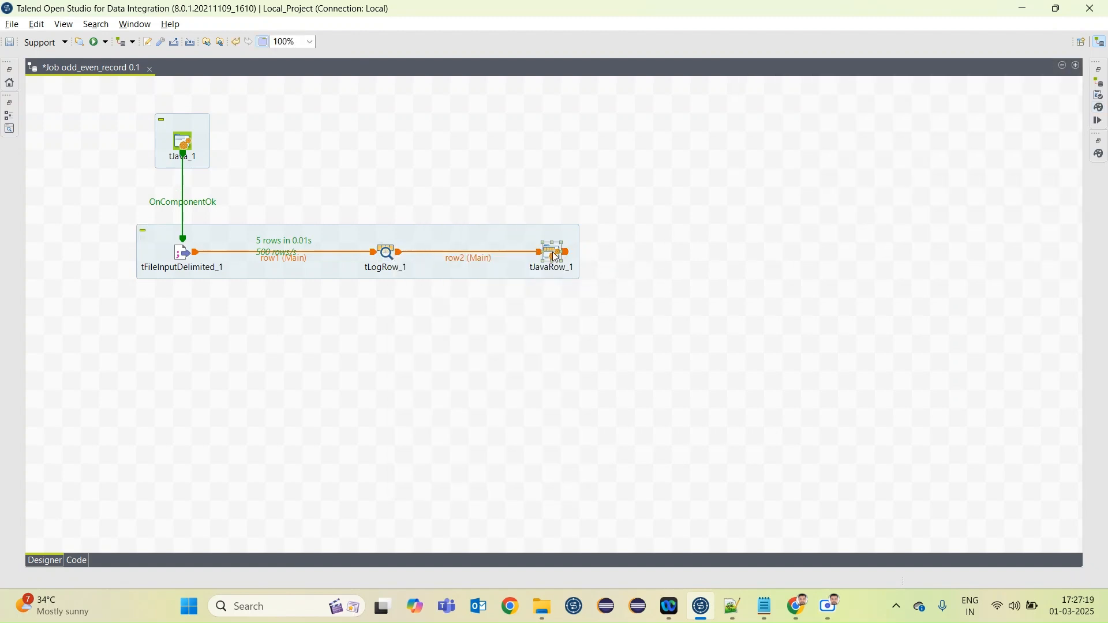
Sync the columns of tJavaRow_1 and add an output column named rec_seq to its schema
double_click(552, 257)
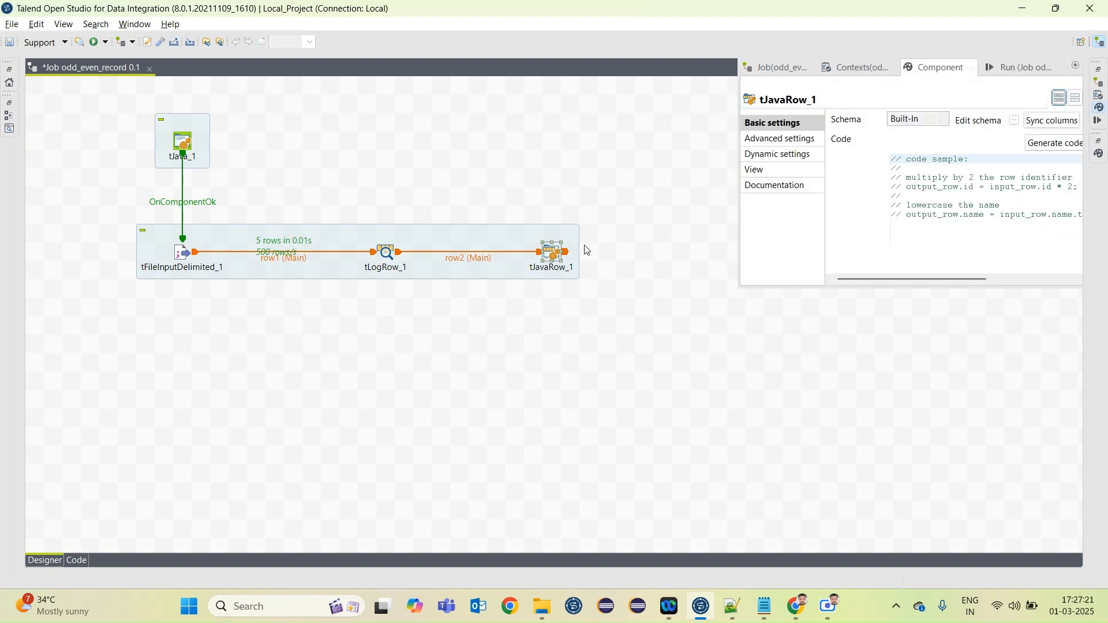
left_click(1047, 122)
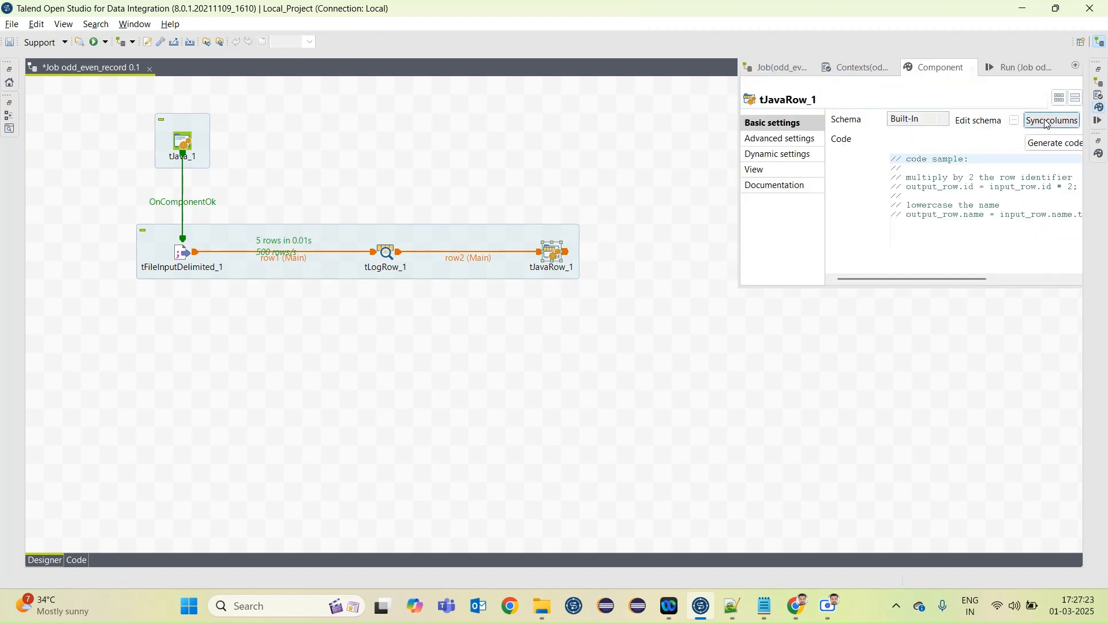
left_click(1014, 120)
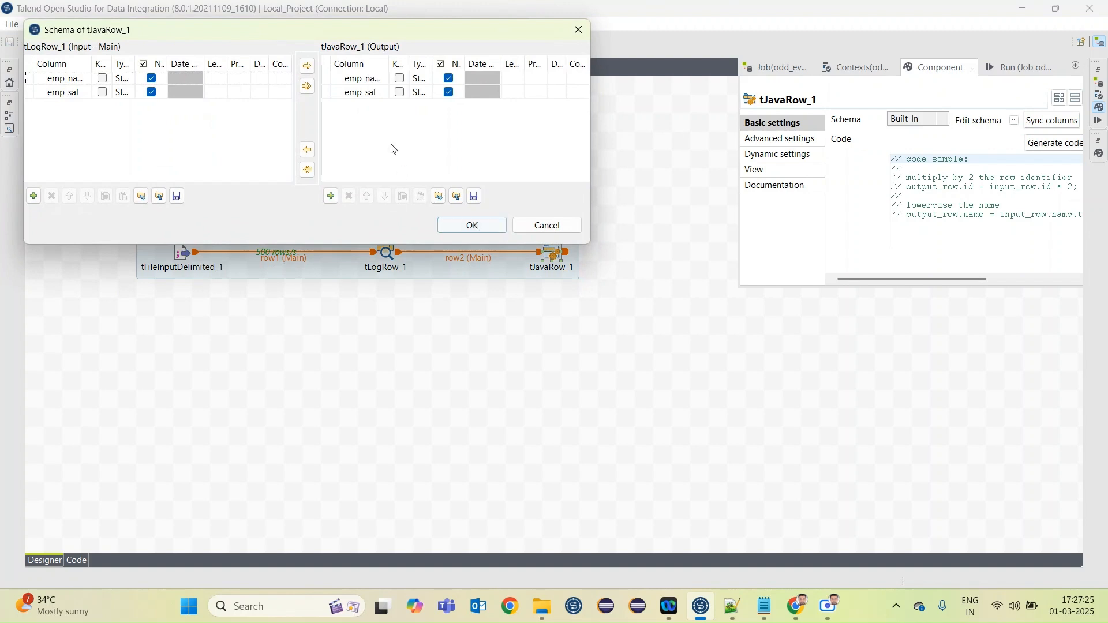
left_click(331, 199)
left_click(362, 106)
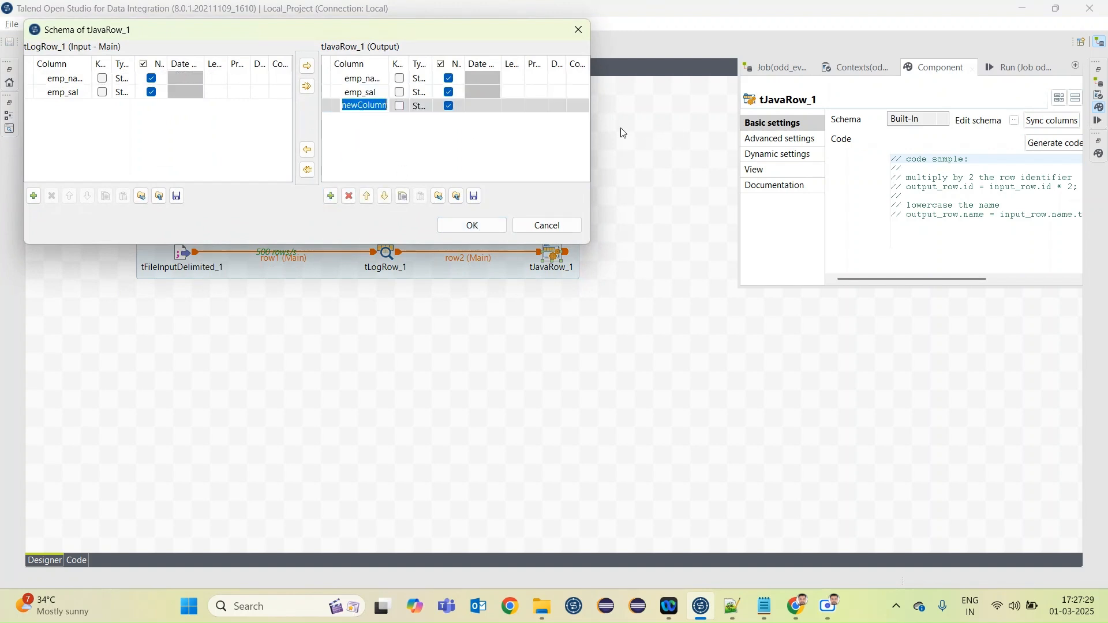
type("rec_seq")
Set the type of the rec_seq output column to int | Integer and accept the schema
left_click(421, 106)
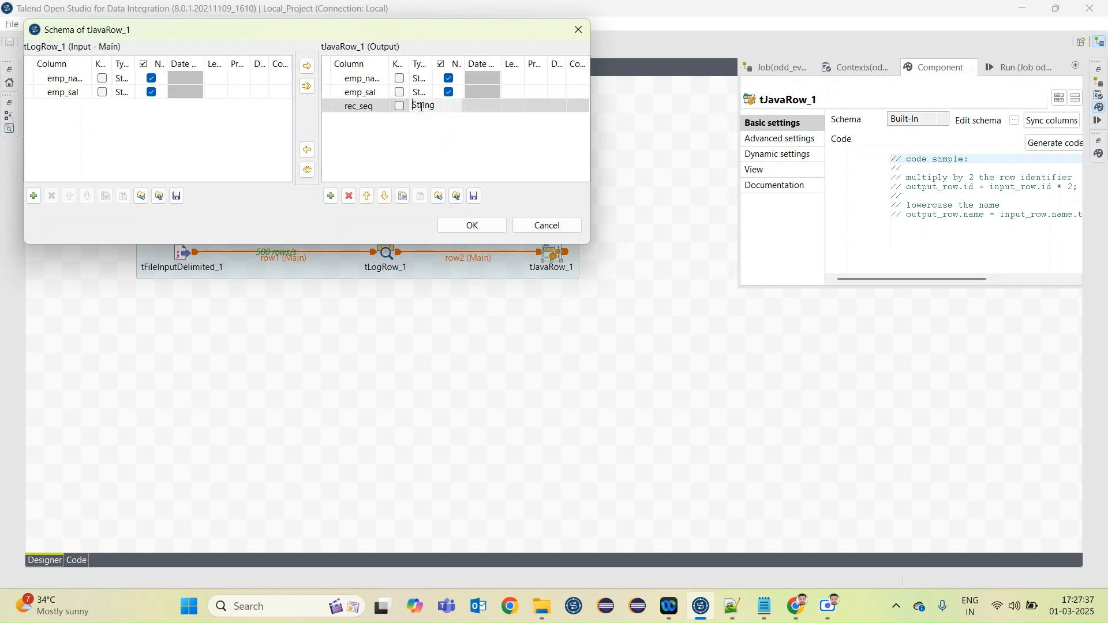
left_click(421, 106)
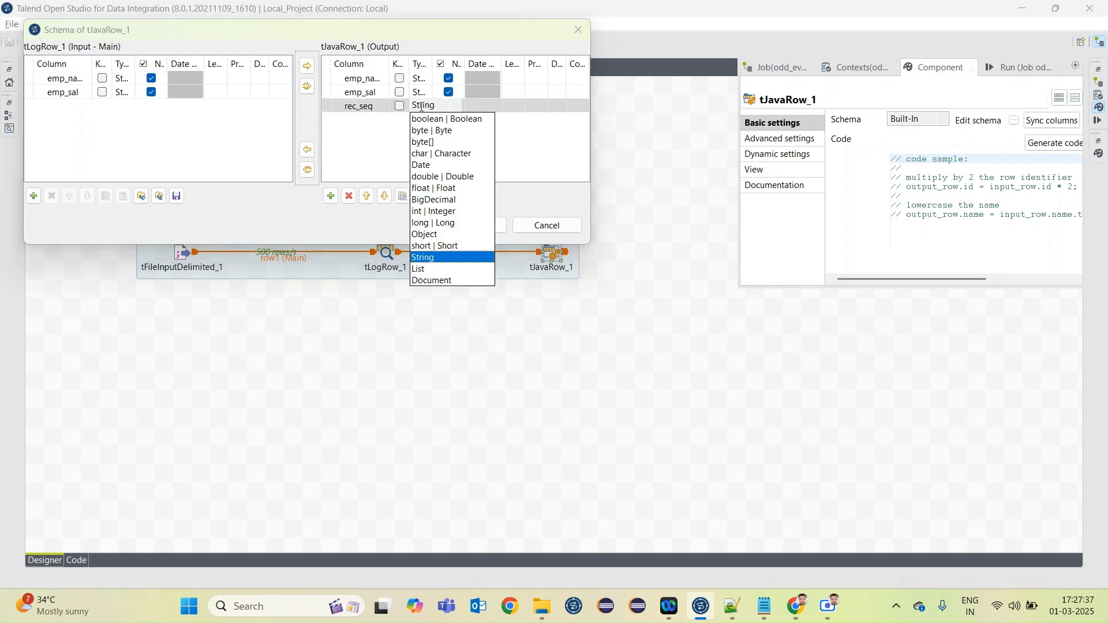
left_click(433, 212)
left_click(447, 224)
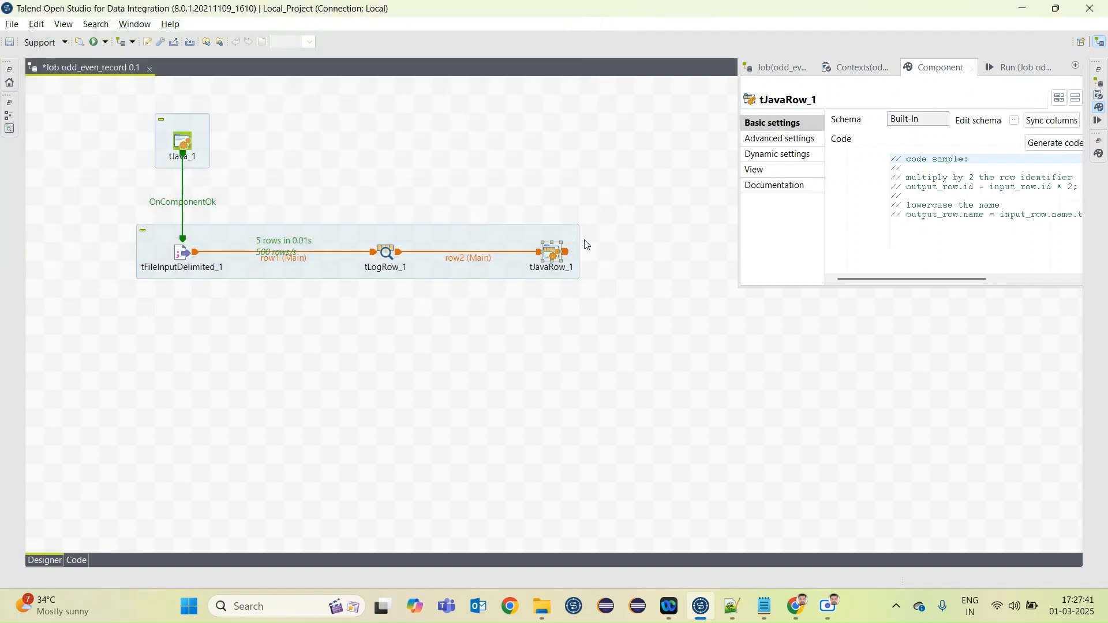
Generate the tJavaRow_1 code from its input and output schemas and enlarge the component settings
left_click(1054, 143)
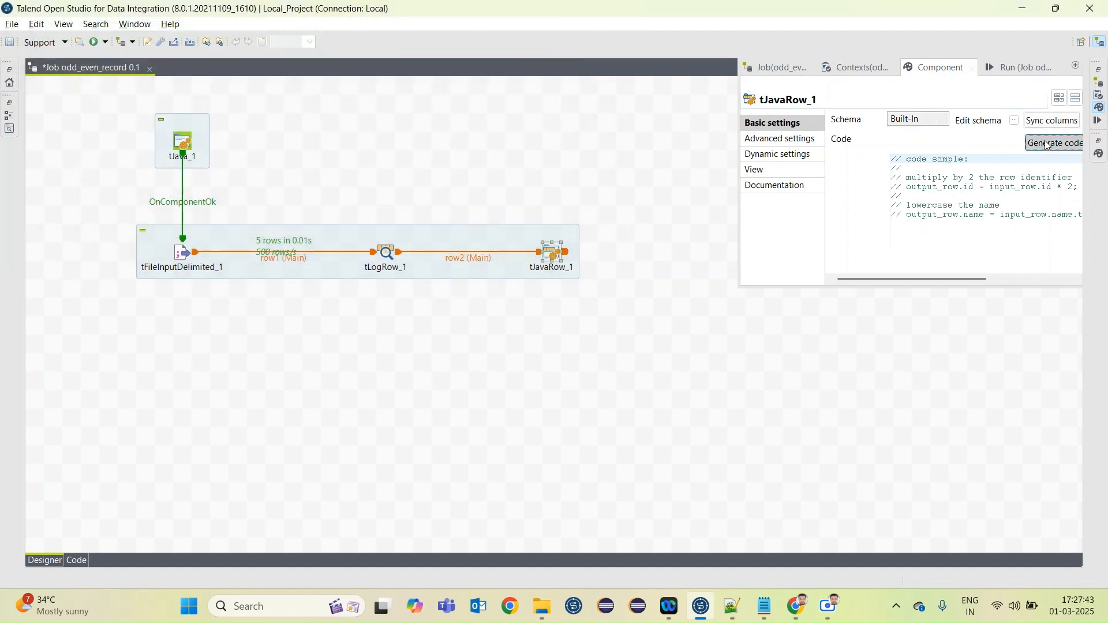
left_click(633, 309)
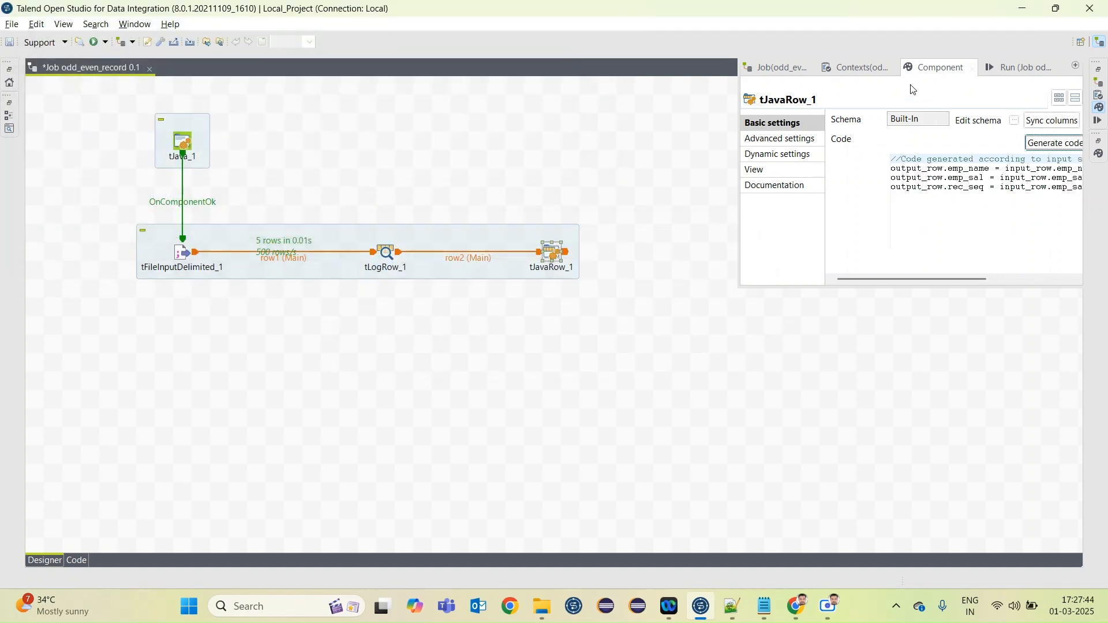
double_click(955, 73)
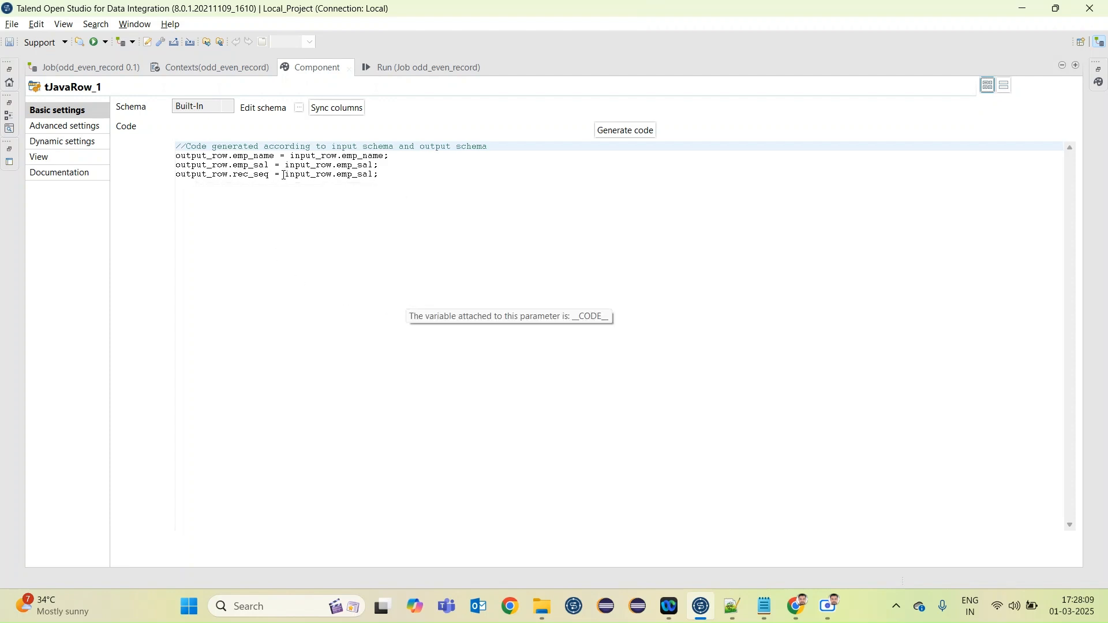
Replace input_row.emp_sal in the output_row.rec_seq assignment with context.rec_seq
left_click_drag(286, 174, 376, 175)
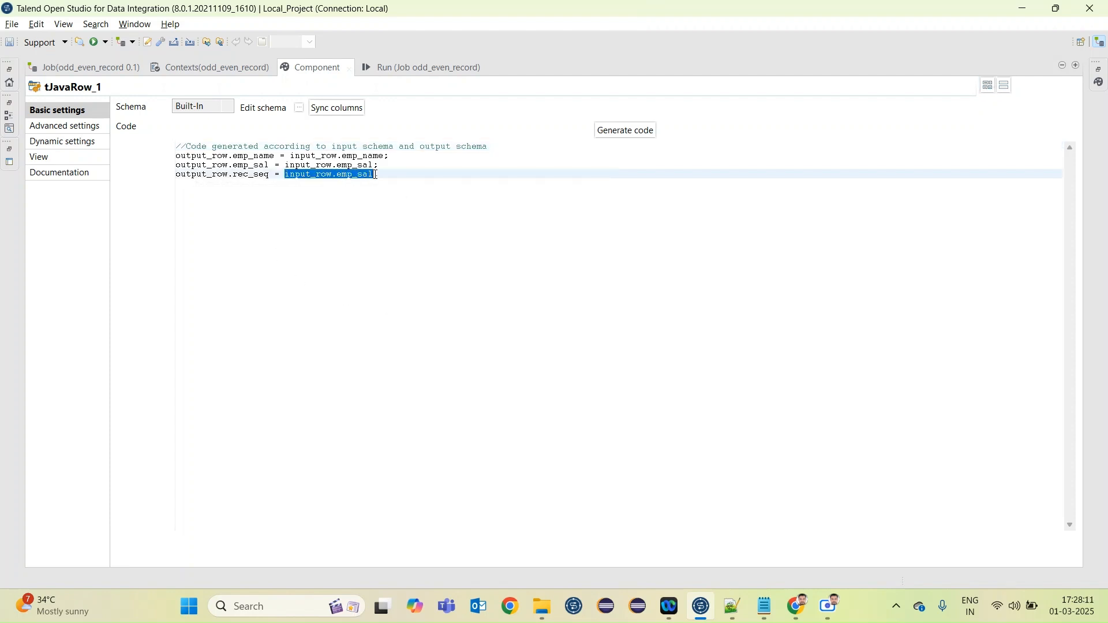
type("context.re")
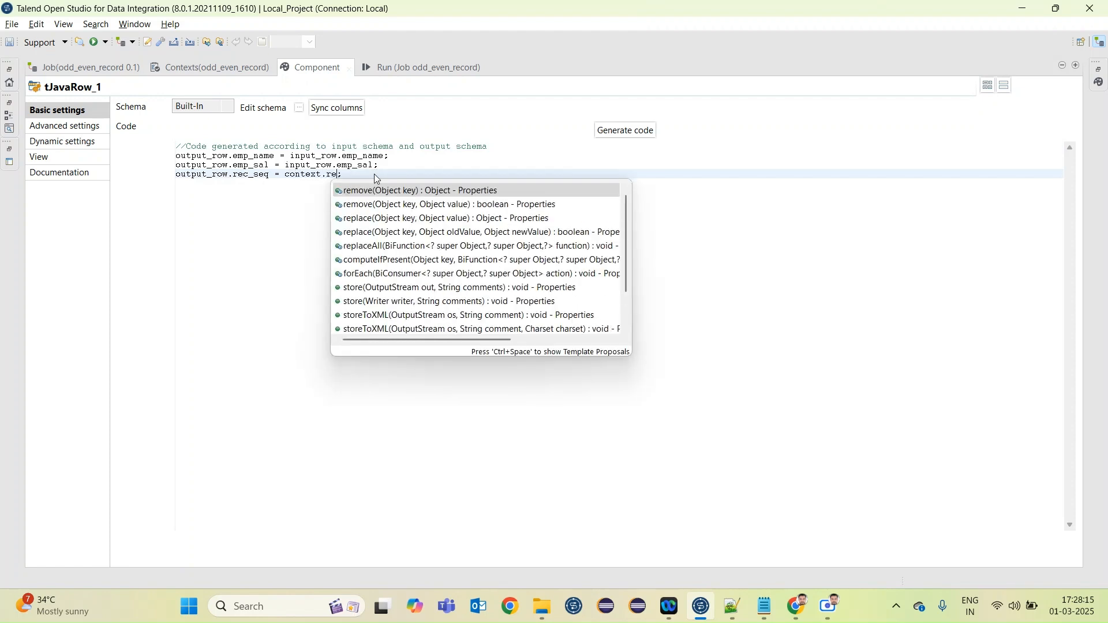
type("c")
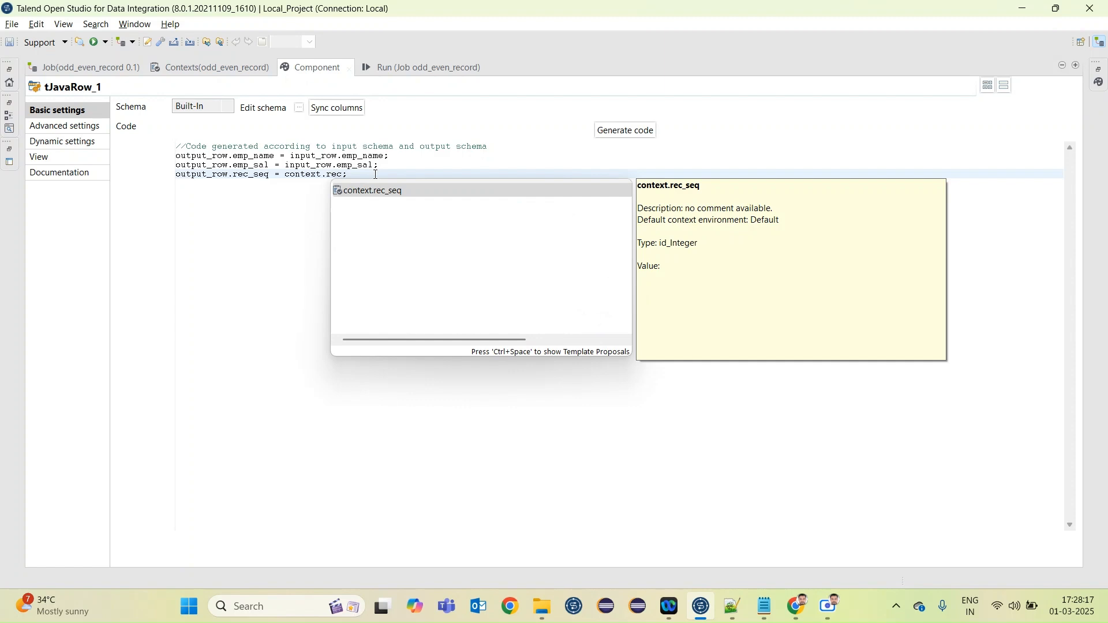
key("Return")
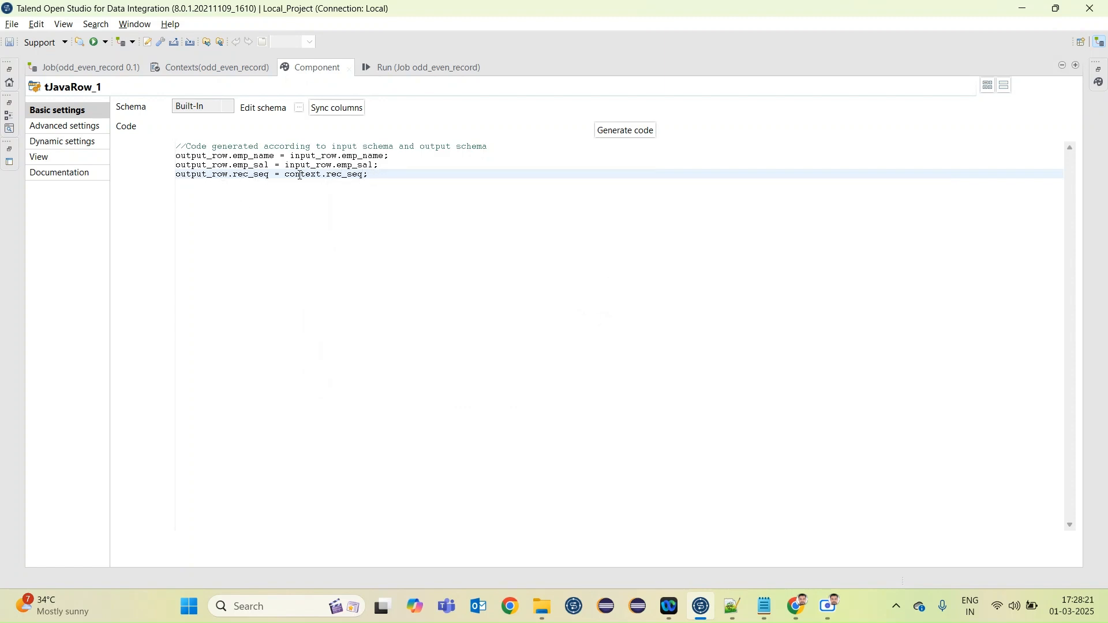
Add the line context.rec_seq=output_row.rec_seq below the generated assignments in the tJavaRow_1 code
key("Return")
key("Return")
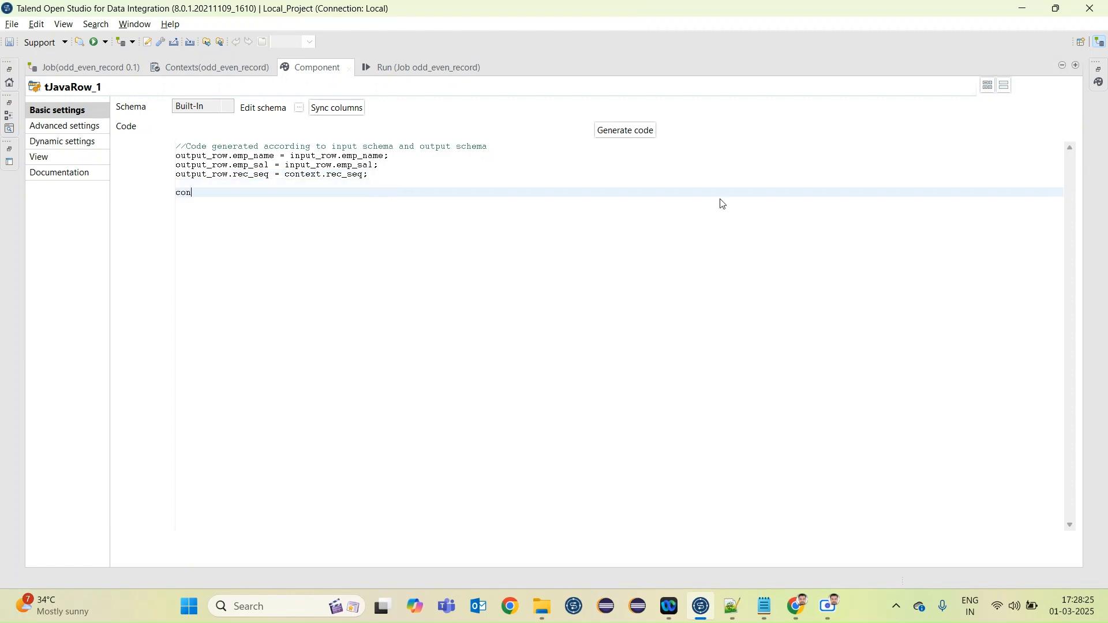
type("context.re")
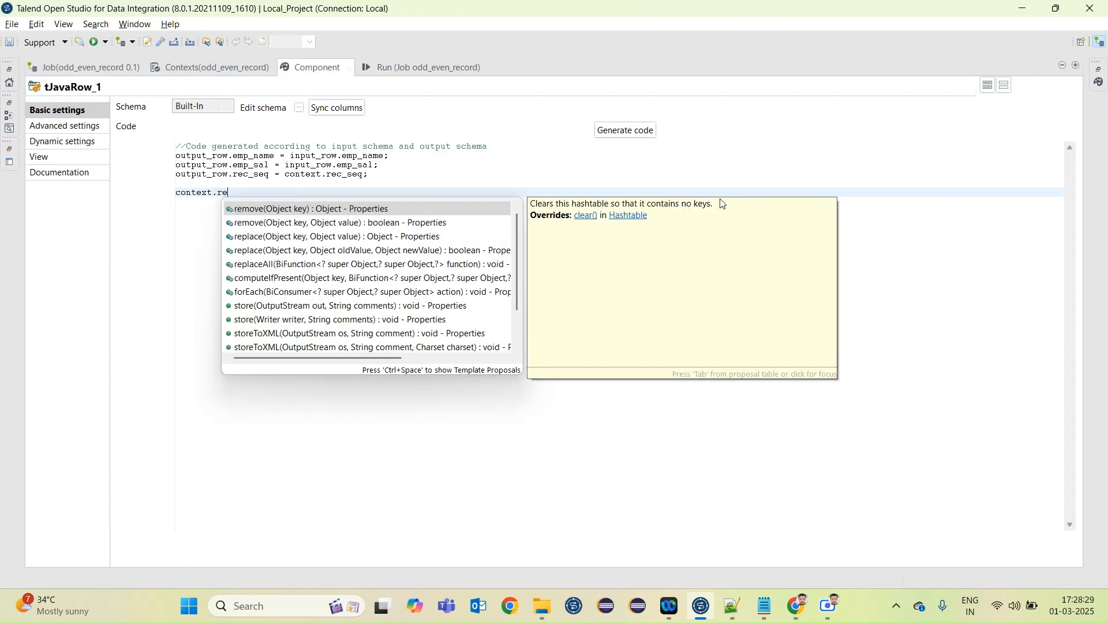
type("c")
key("Return")
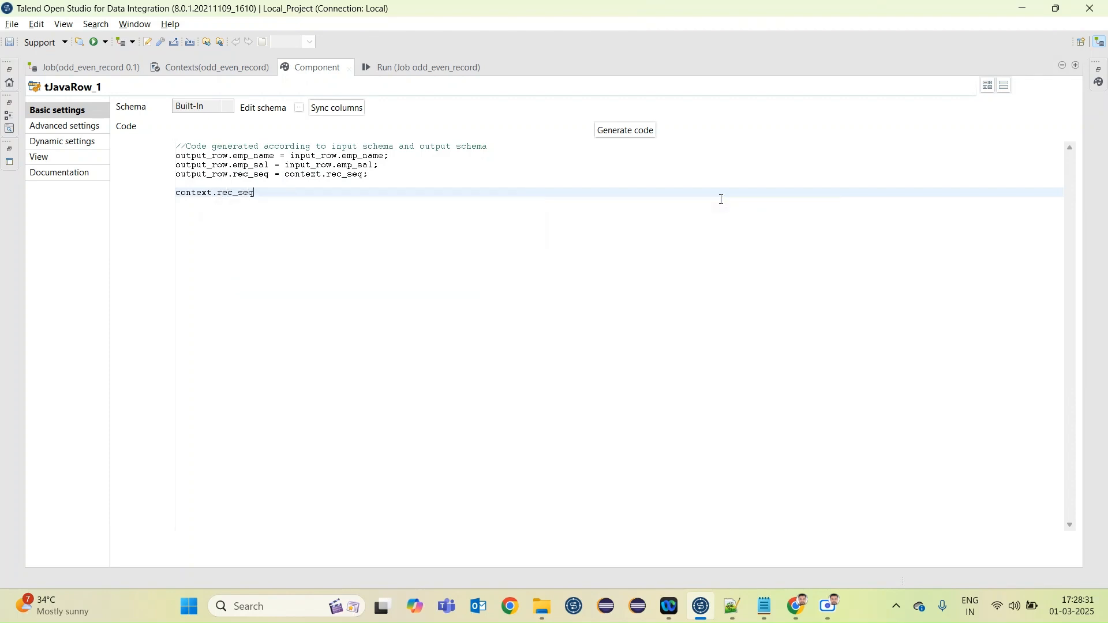
type("=")
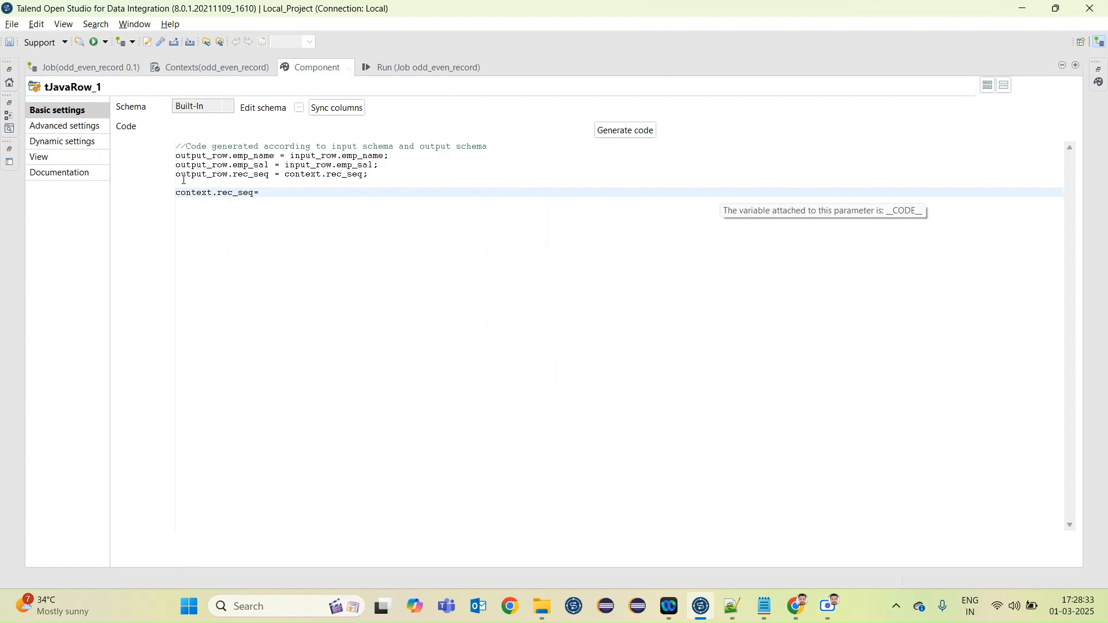
left_click_drag(178, 175, 269, 174)
key("ctrl+c")
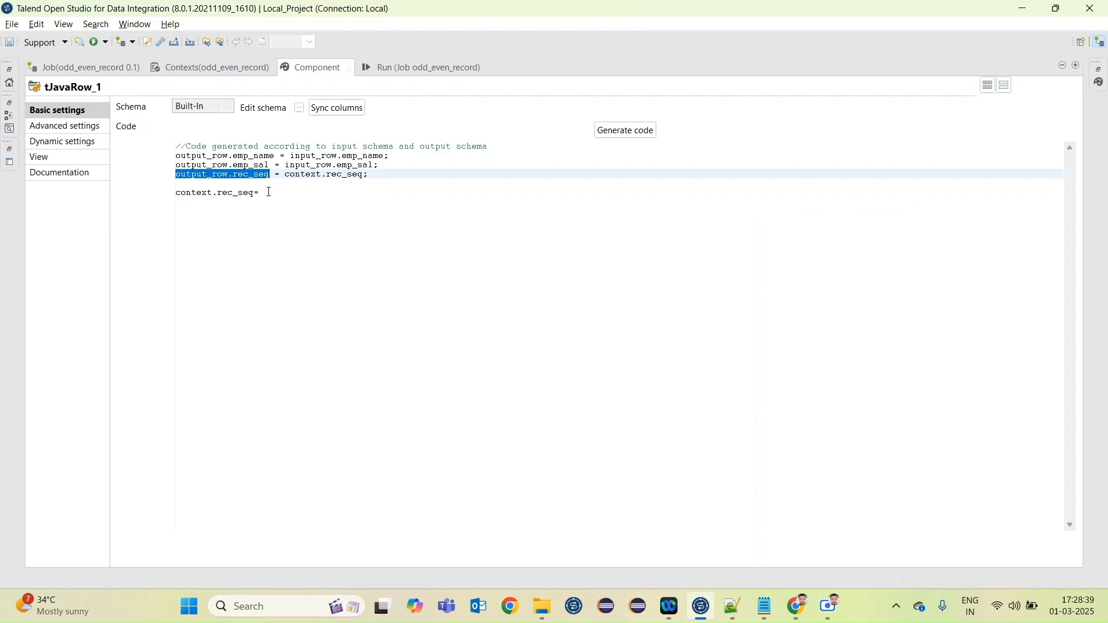
left_click(269, 191)
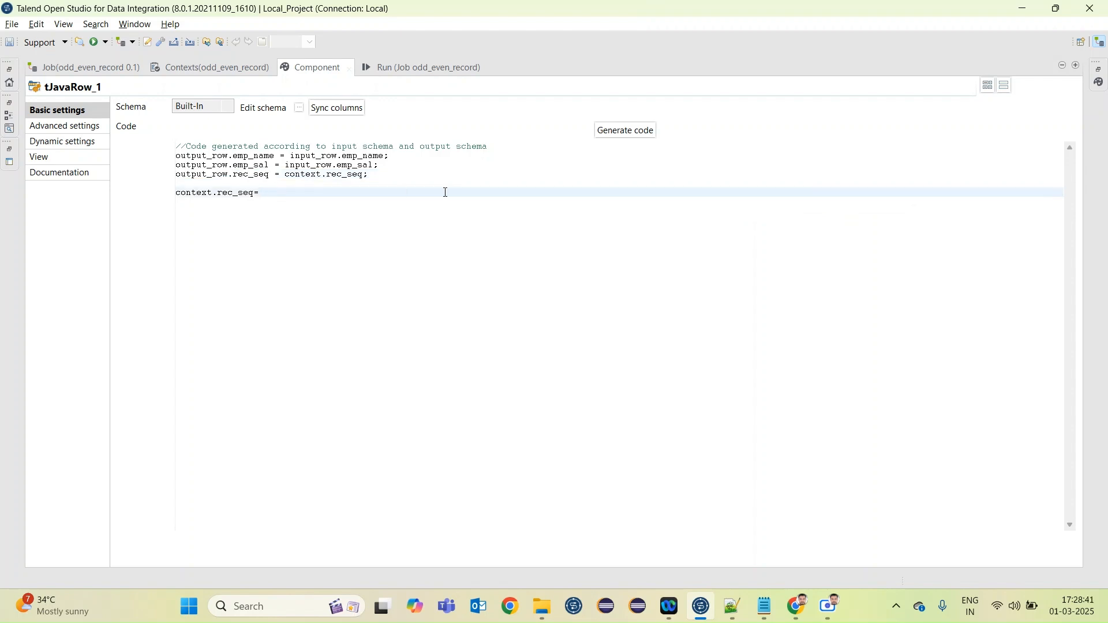
key("ctrl+v")
Append +1 to context.rec_seq in the output_row.rec_seq assignment and end the context.rec_seq line with a semicolon
left_click(364, 174)
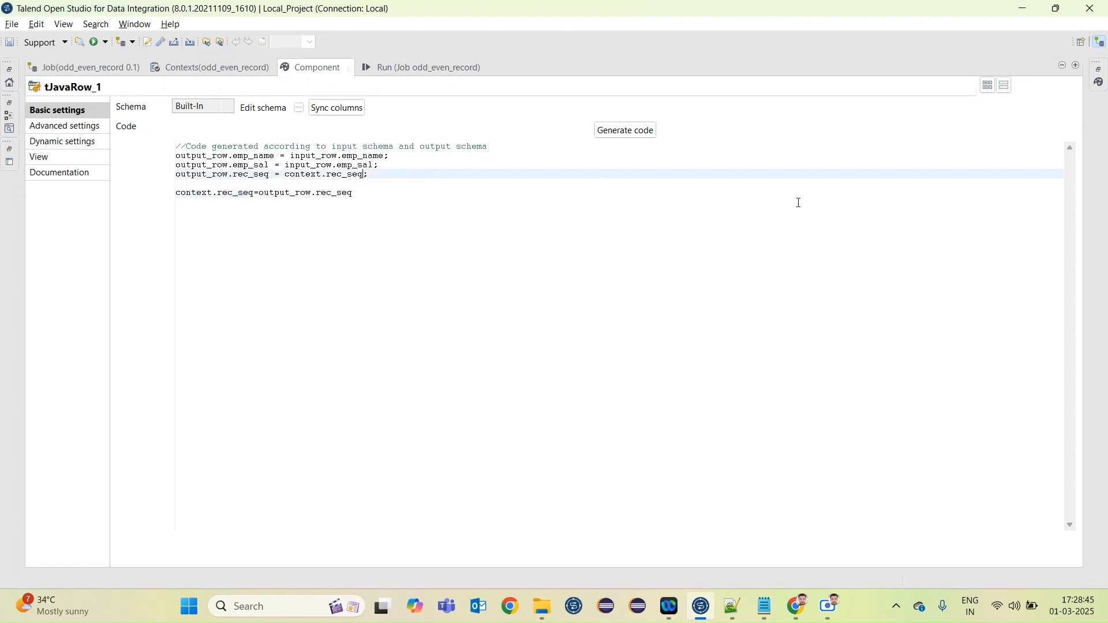
type("+1")
left_click(391, 269)
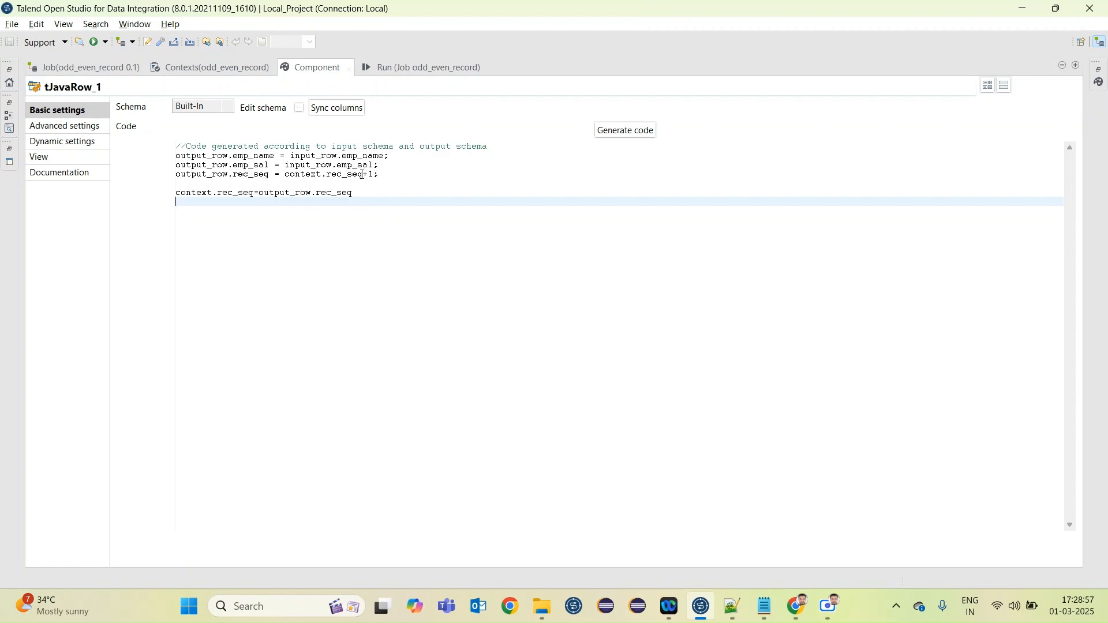
left_click_drag(361, 175, 291, 176)
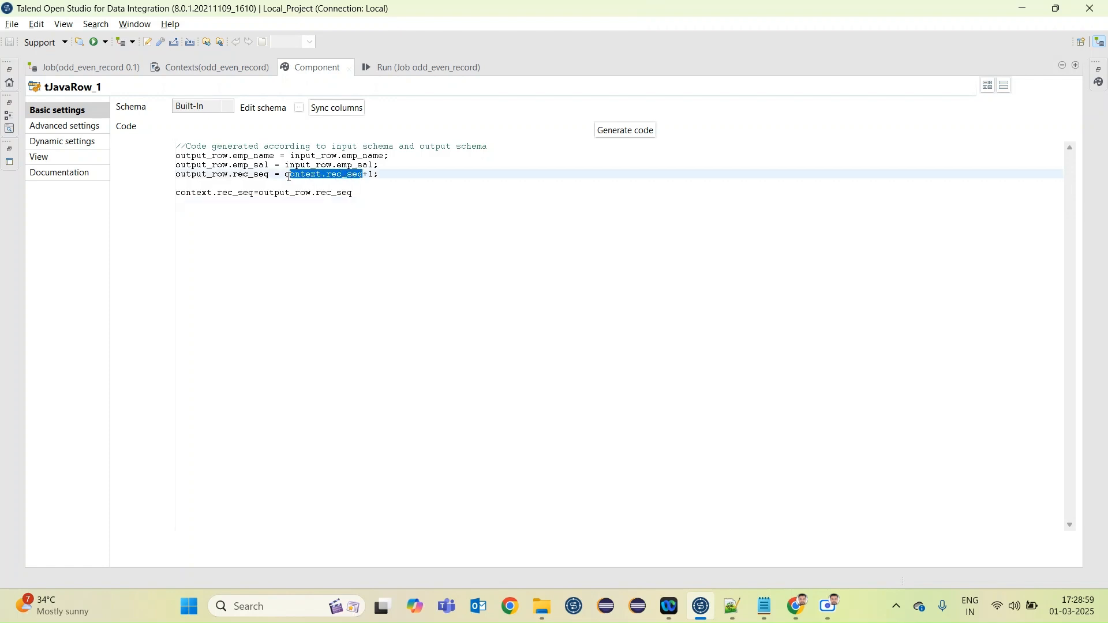
left_click(372, 175)
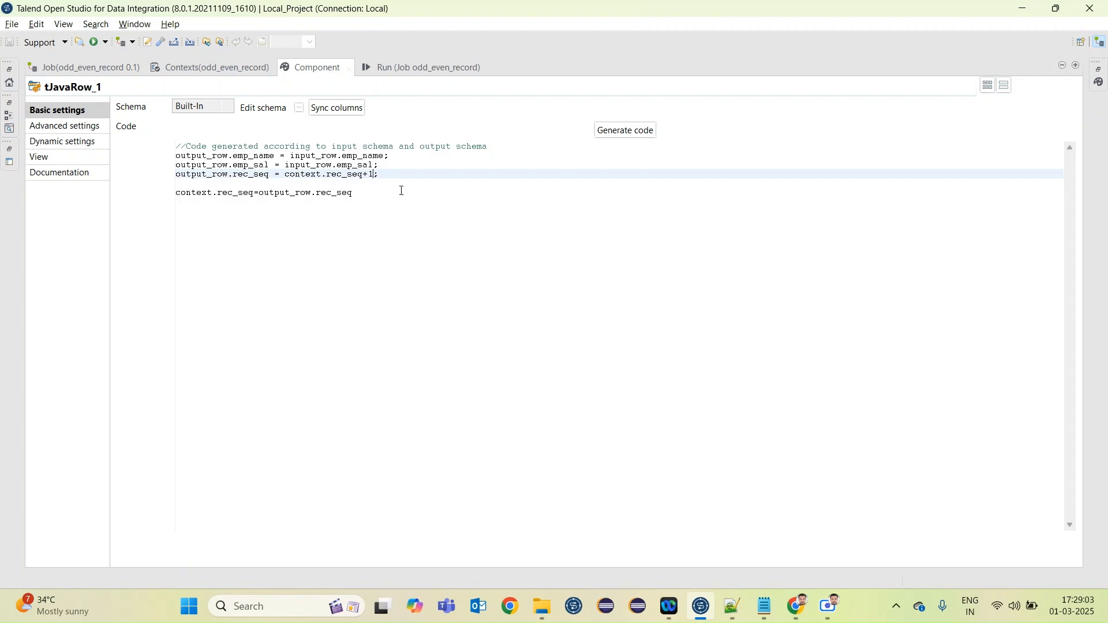
left_click_drag(254, 194, 174, 193)
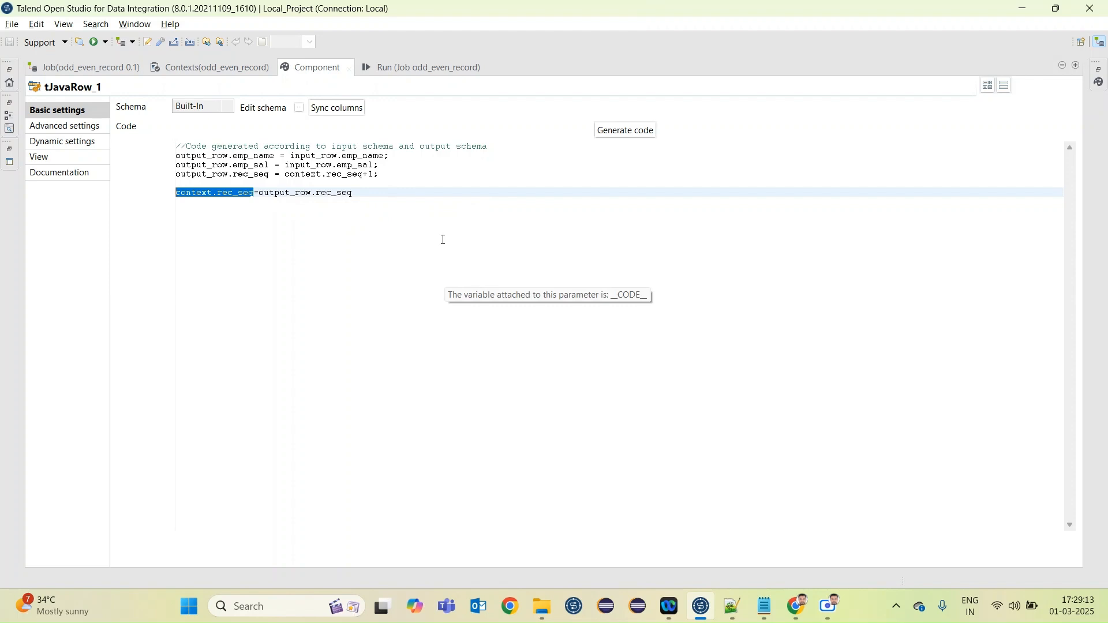
left_click(369, 192)
type(";")
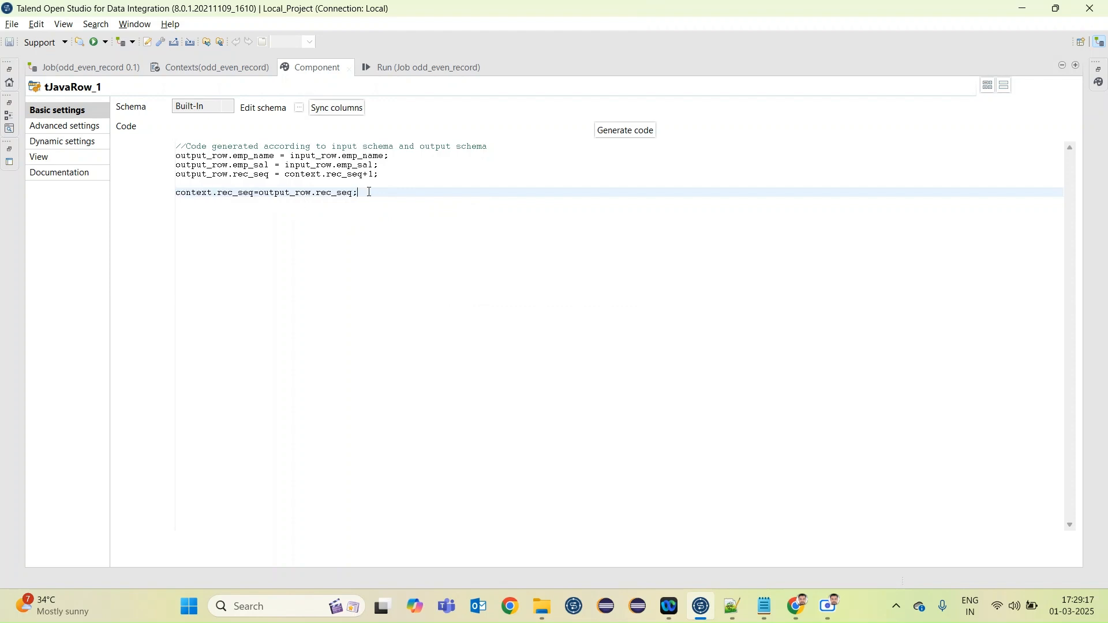
Enlarge the job design, add a tLogRow component after tJavaRow_1 and connect the two with a Main row
double_click(316, 67)
double_click(403, 67)
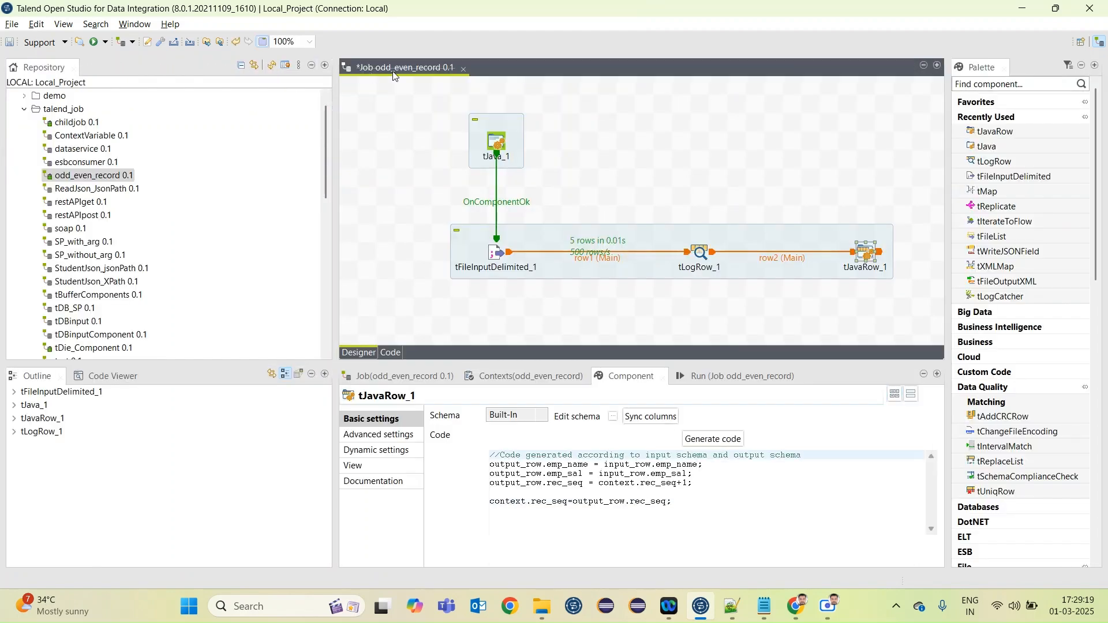
type("tlog")
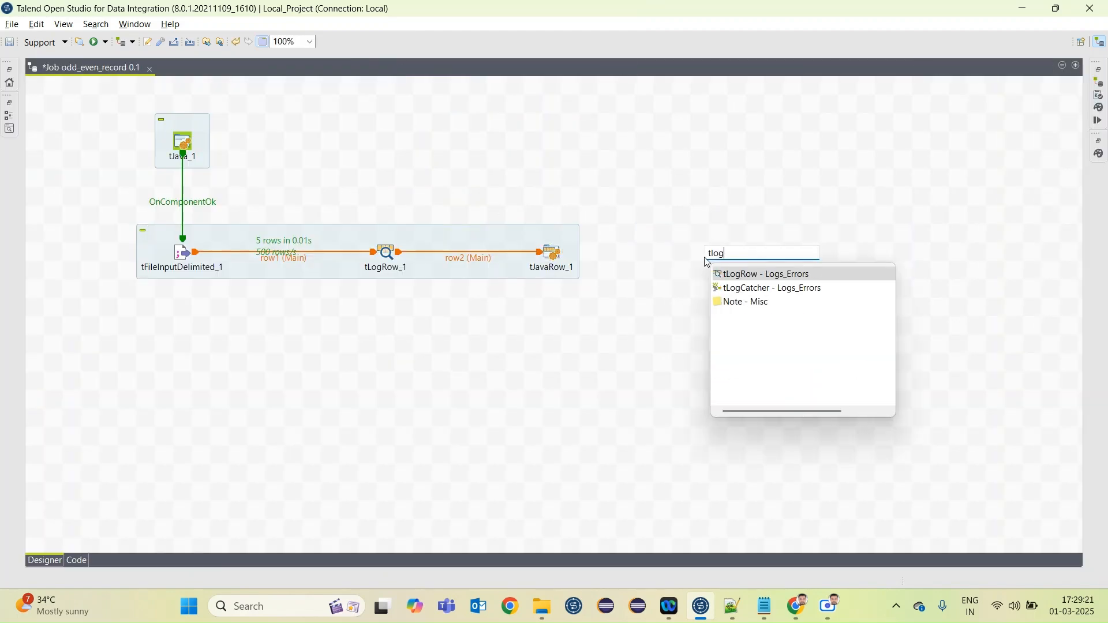
key("Return")
left_click(551, 257)
right_click(551, 256)
mouse_move(718, 260)
left_click(767, 259)
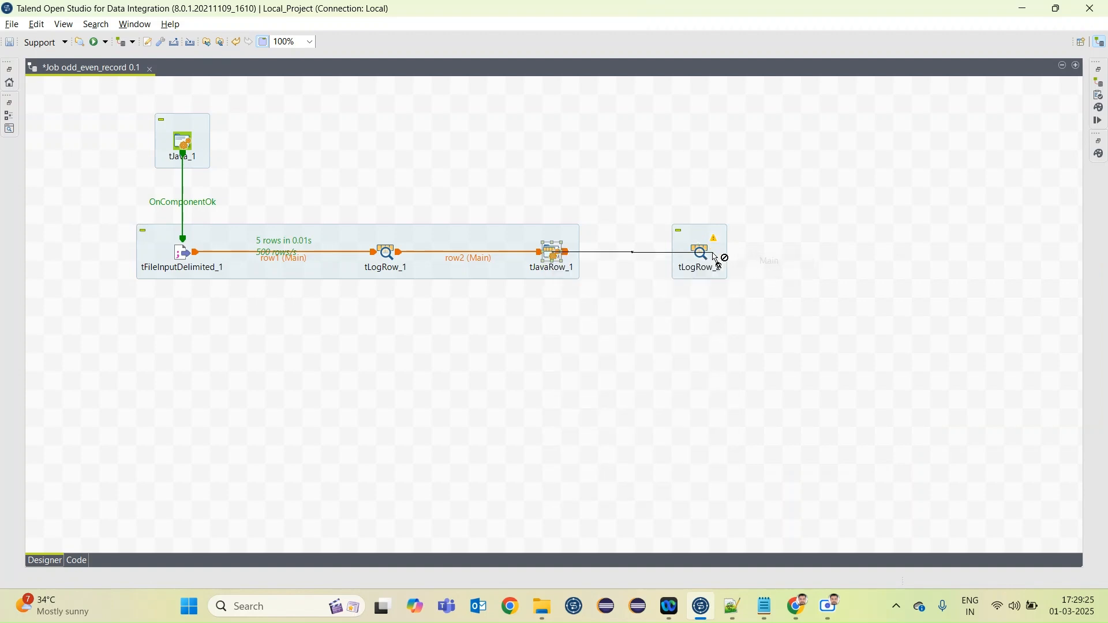
left_click(701, 254)
Deactivate the tLogRow_1 component and save the job
right_click(387, 251)
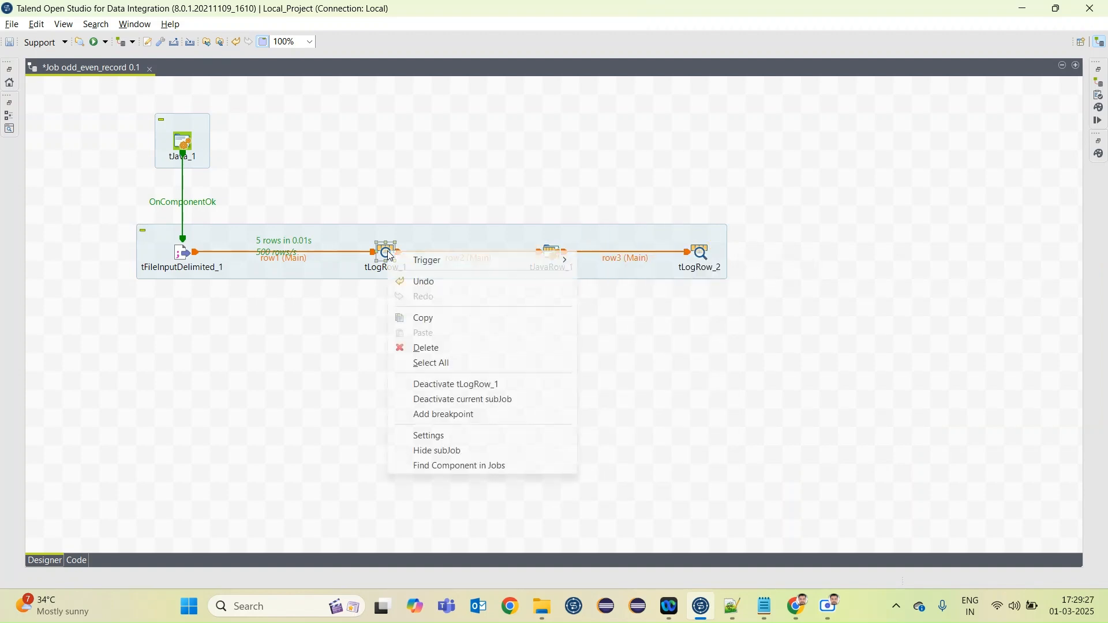
left_click(437, 387)
key("ctrl+s")
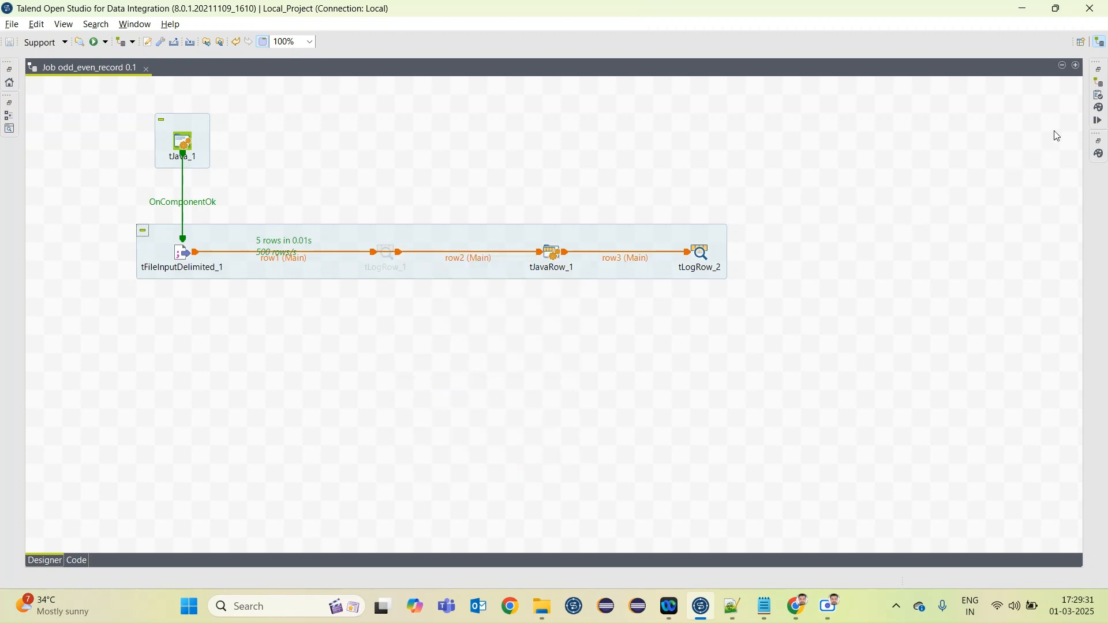
Run the odd_even_record job and examine its console output in the enlarged run view
left_click(1094, 126)
left_click(864, 138)
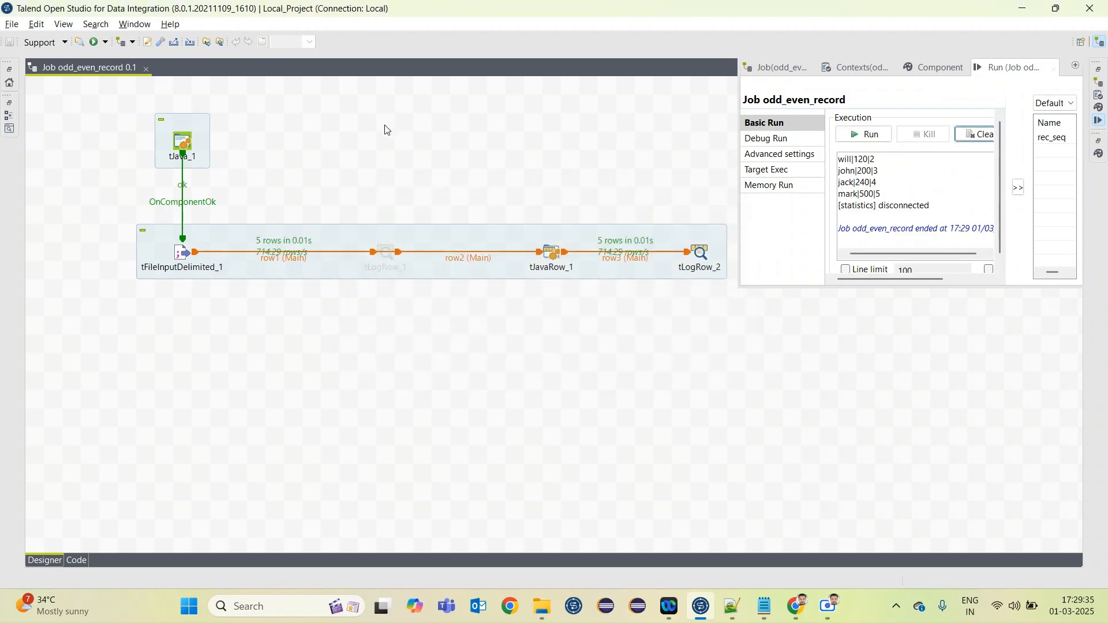
double_click(1007, 66)
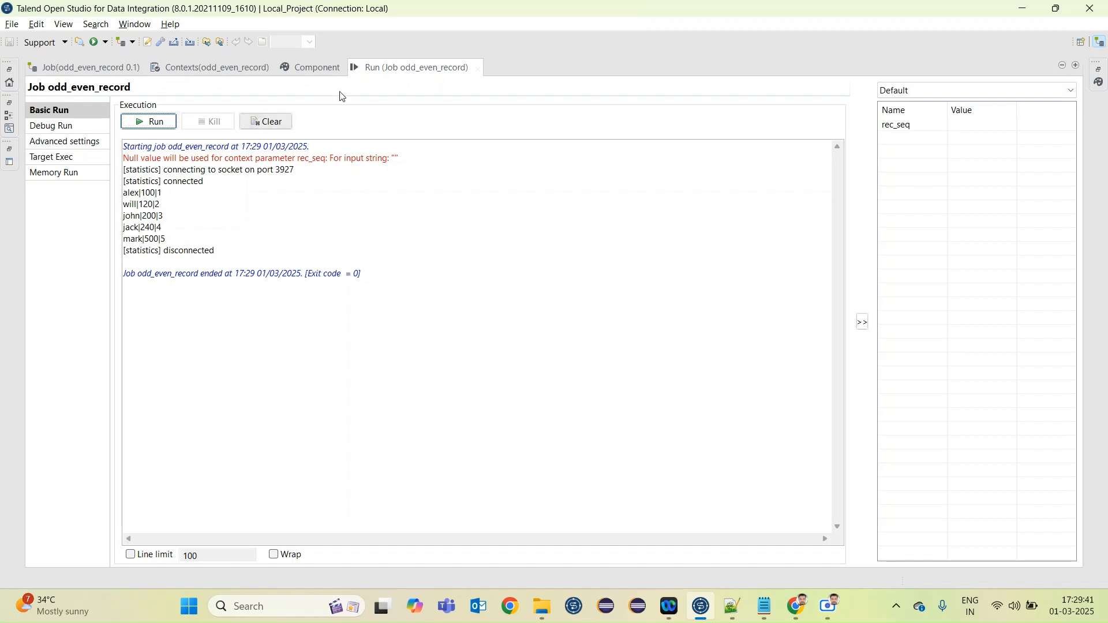
double_click(394, 70)
Add a tMap component to the enlarged job design and connect tLogRow_2 to it with a Main row
double_click(423, 69)
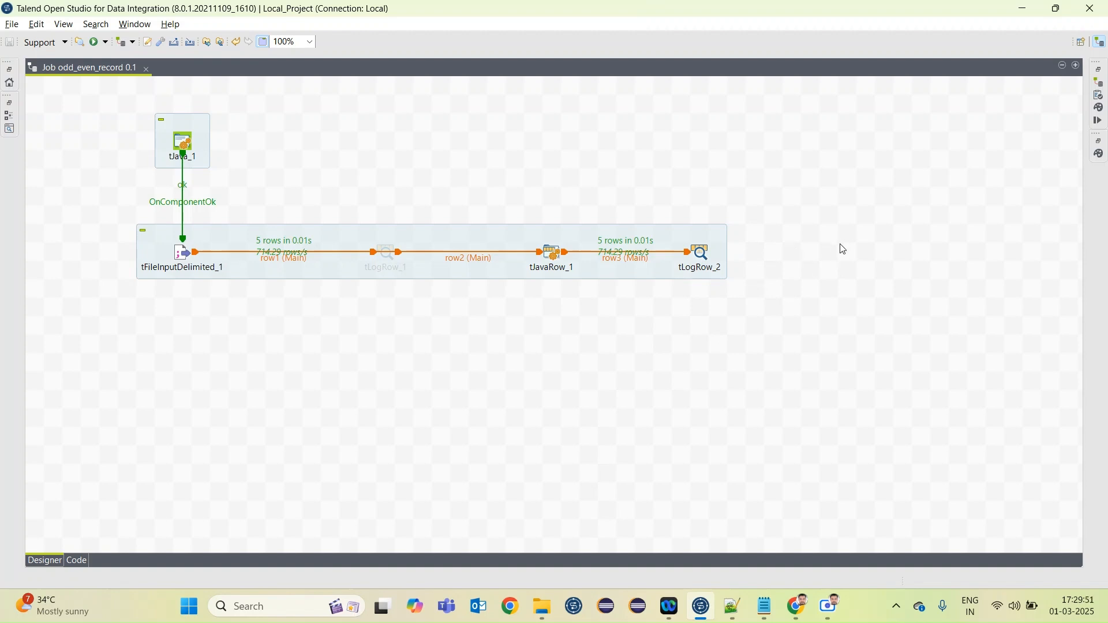
type("tm")
key("Return")
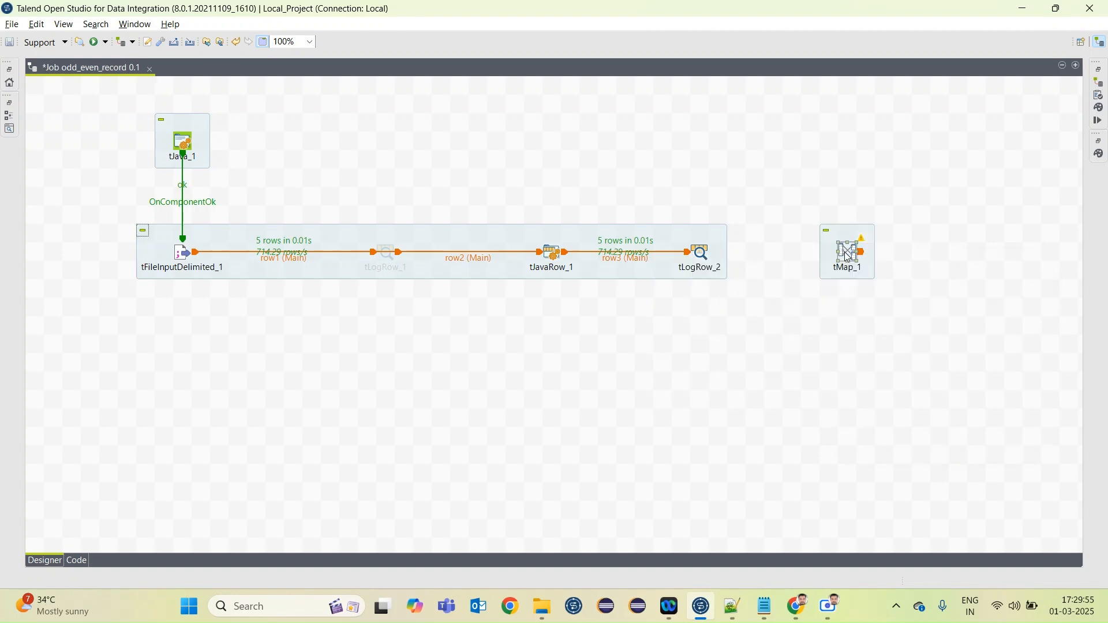
right_click(702, 252)
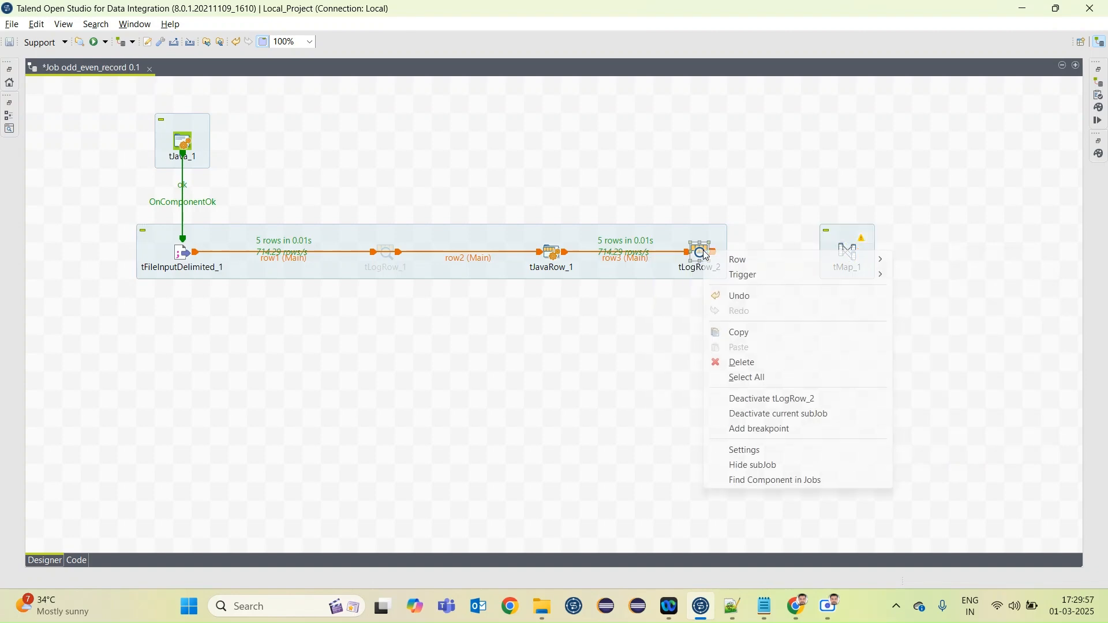
mouse_move(764, 260)
left_click(964, 257)
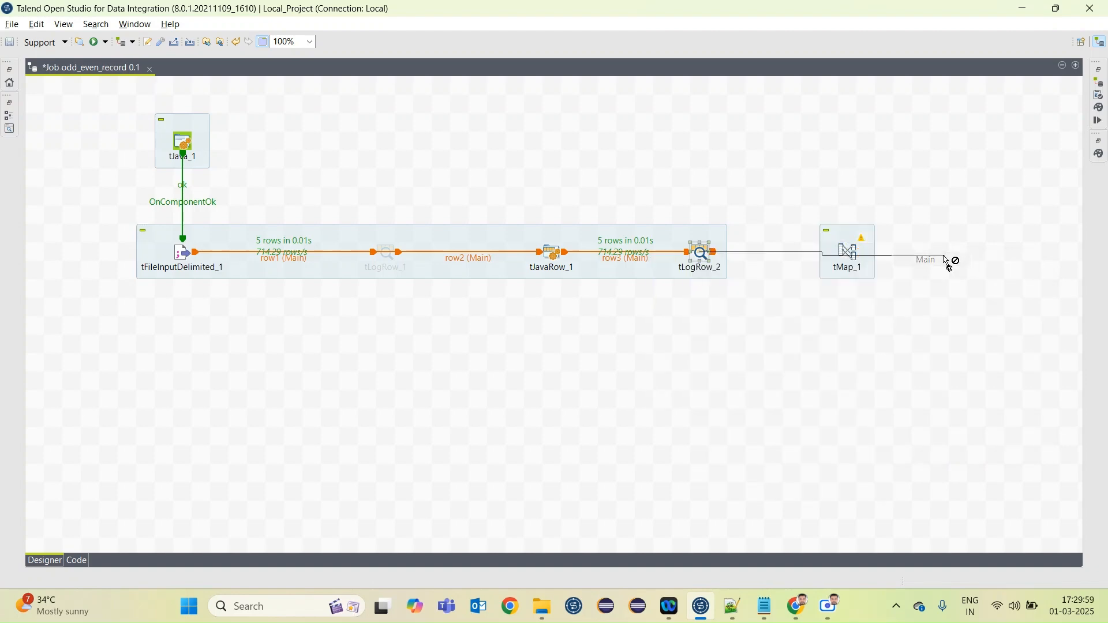
left_click(851, 254)
Open the tMap_1 mapping editor and add two new outputs named odd and even
double_click(852, 254)
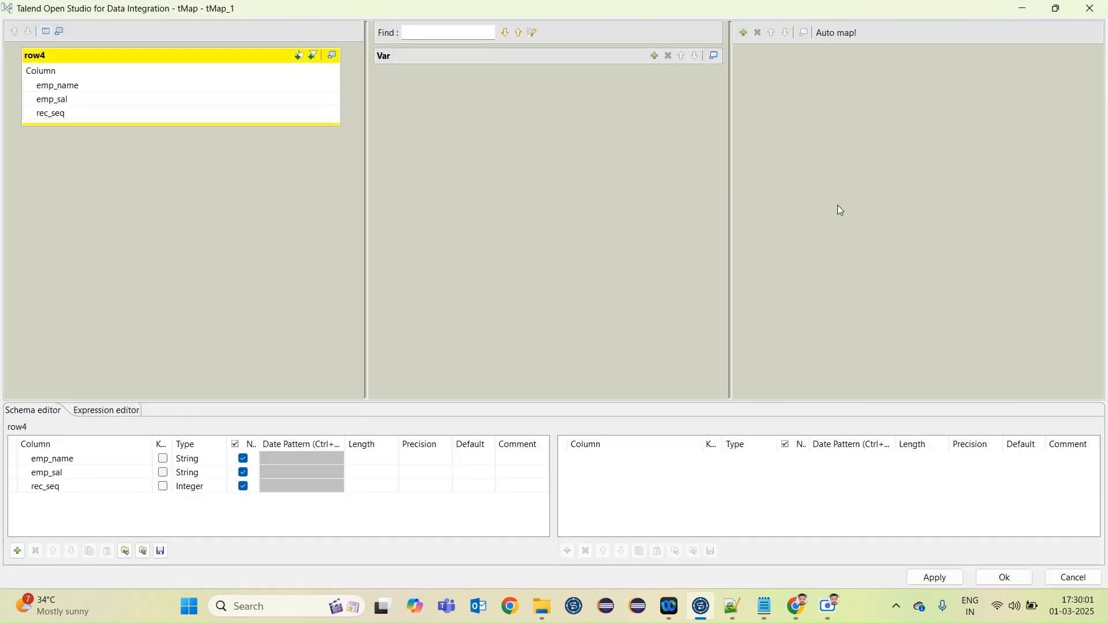
left_click(743, 32)
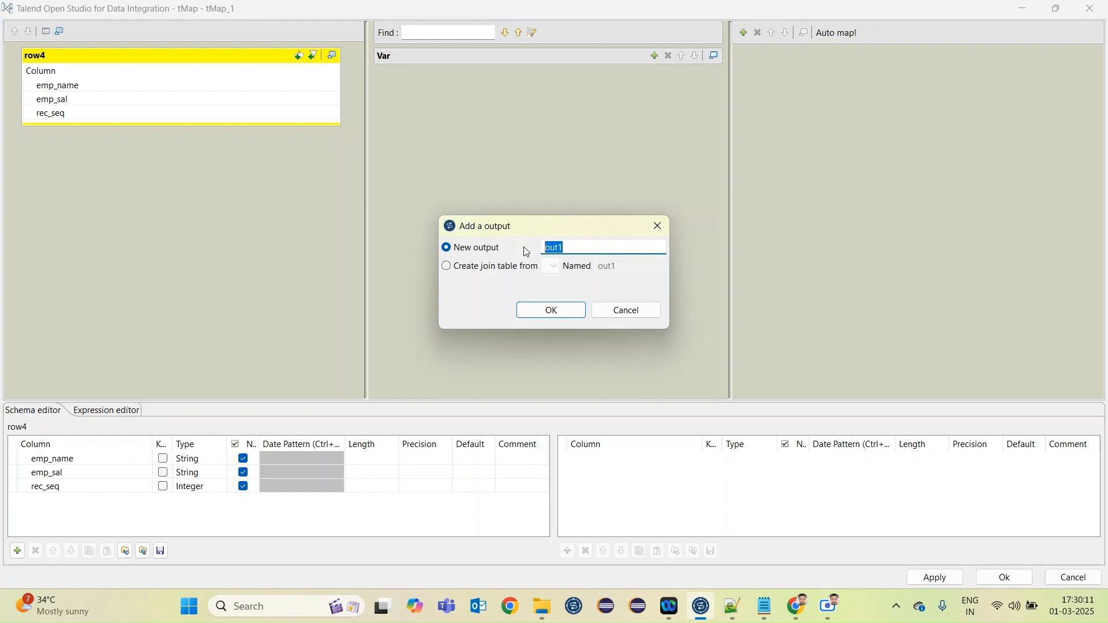
type("odd")
left_click(552, 312)
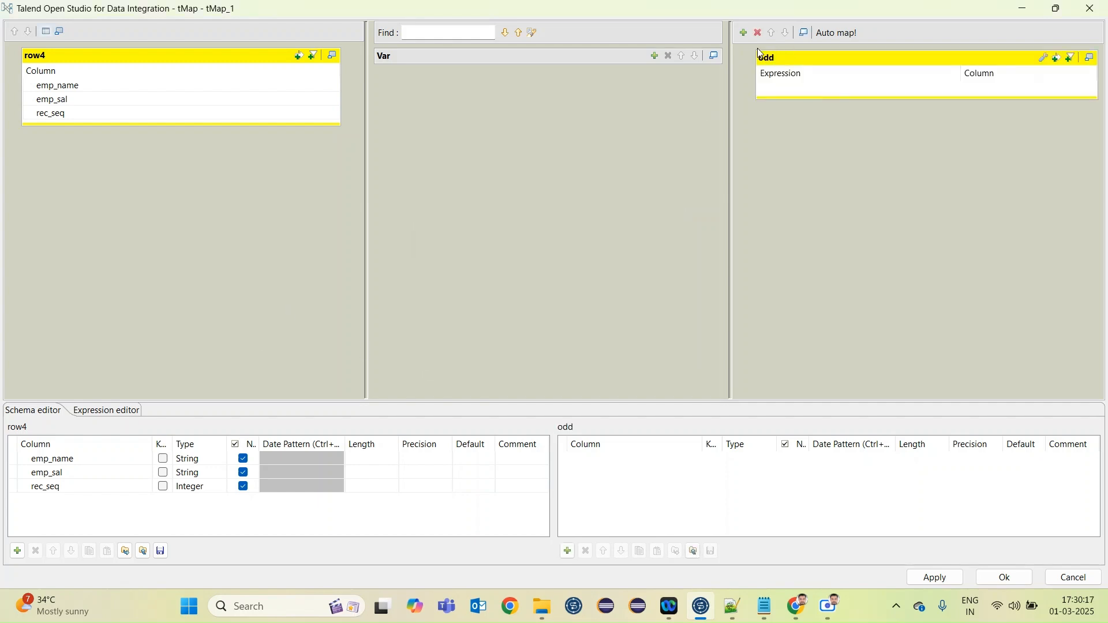
left_click(745, 33)
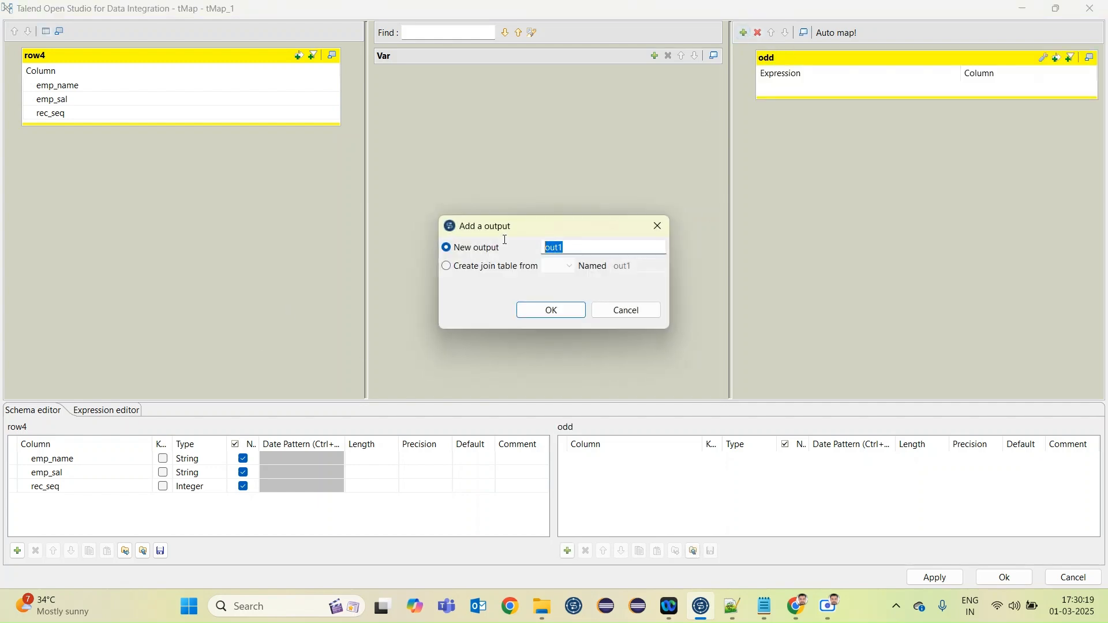
type("even")
left_click(562, 311)
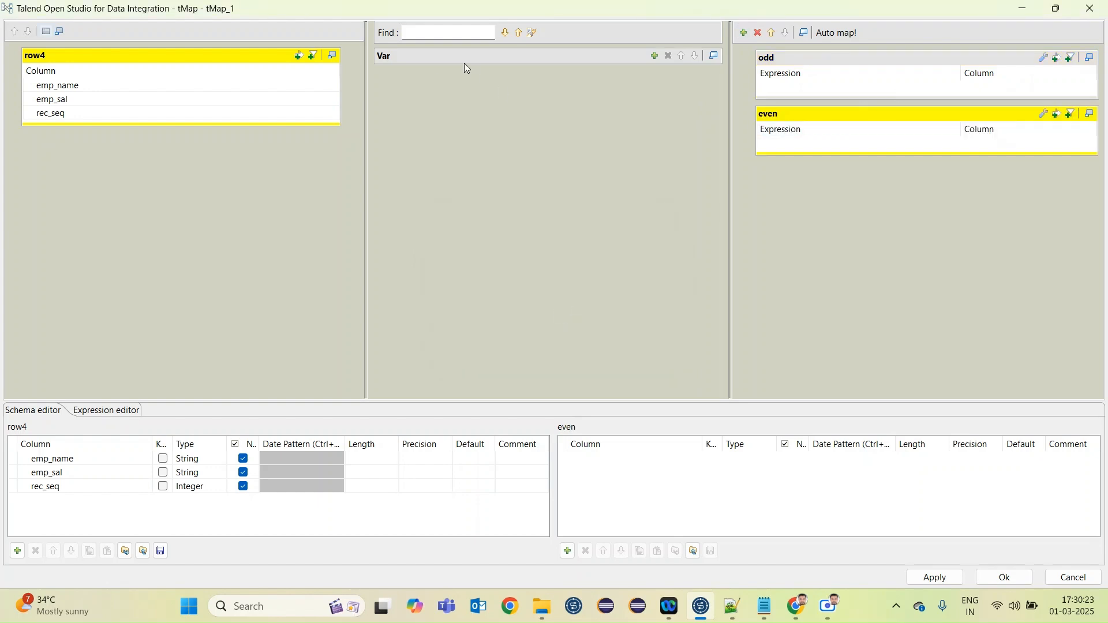
Map the emp_name and emp_sal columns of row4 to both the odd and even outputs
left_click(125, 86)
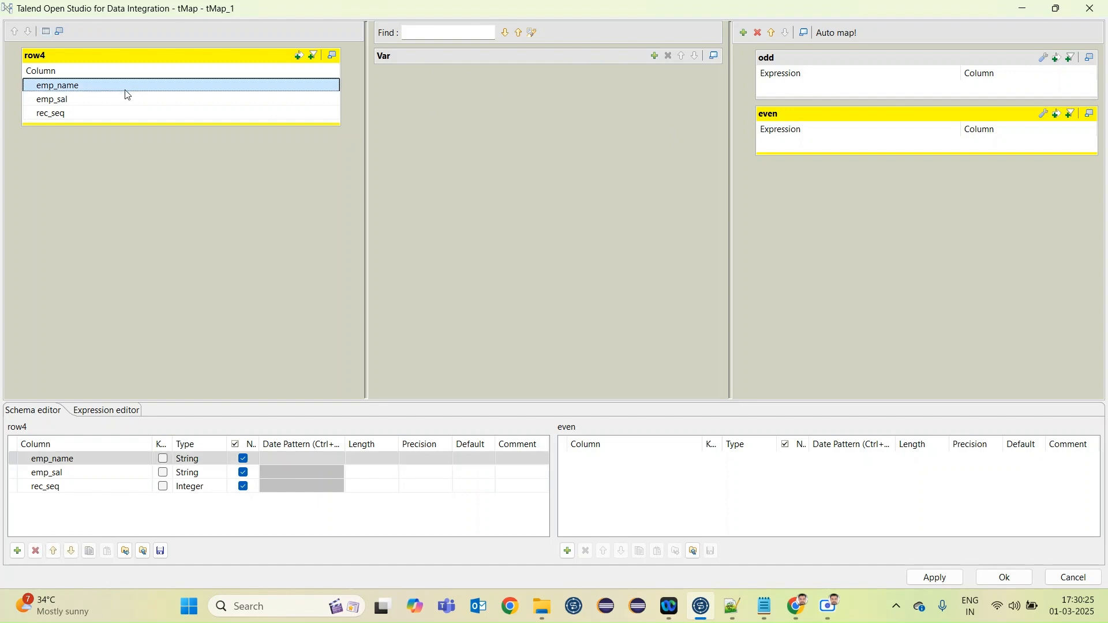
left_click(105, 101, "shift")
left_click_drag(104, 101, 777, 88)
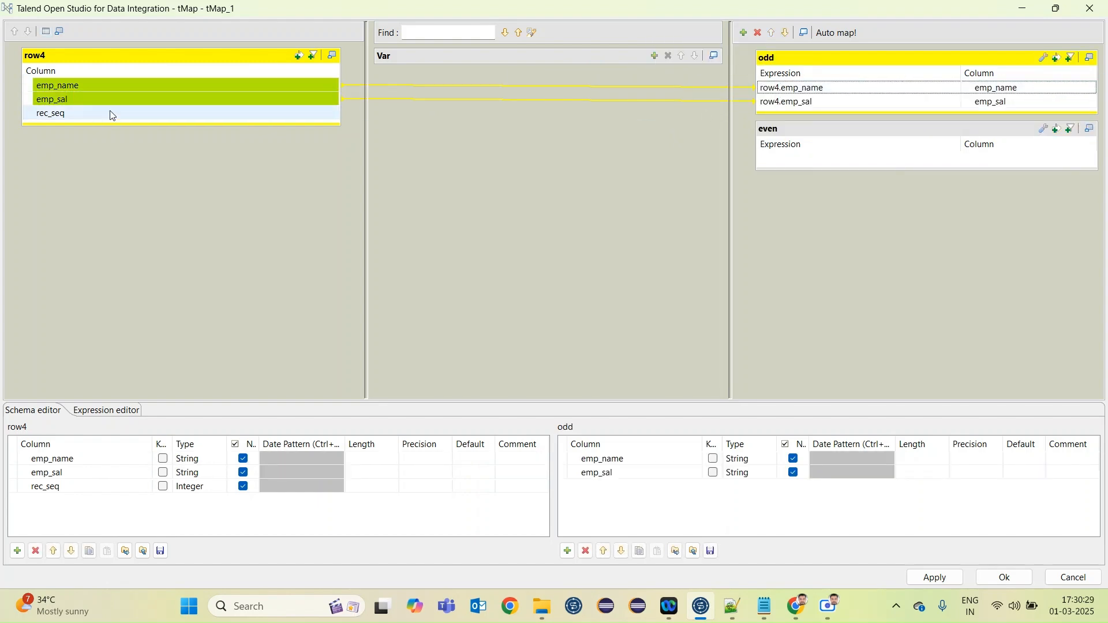
left_click_drag(85, 86, 824, 168)
left_click(822, 160)
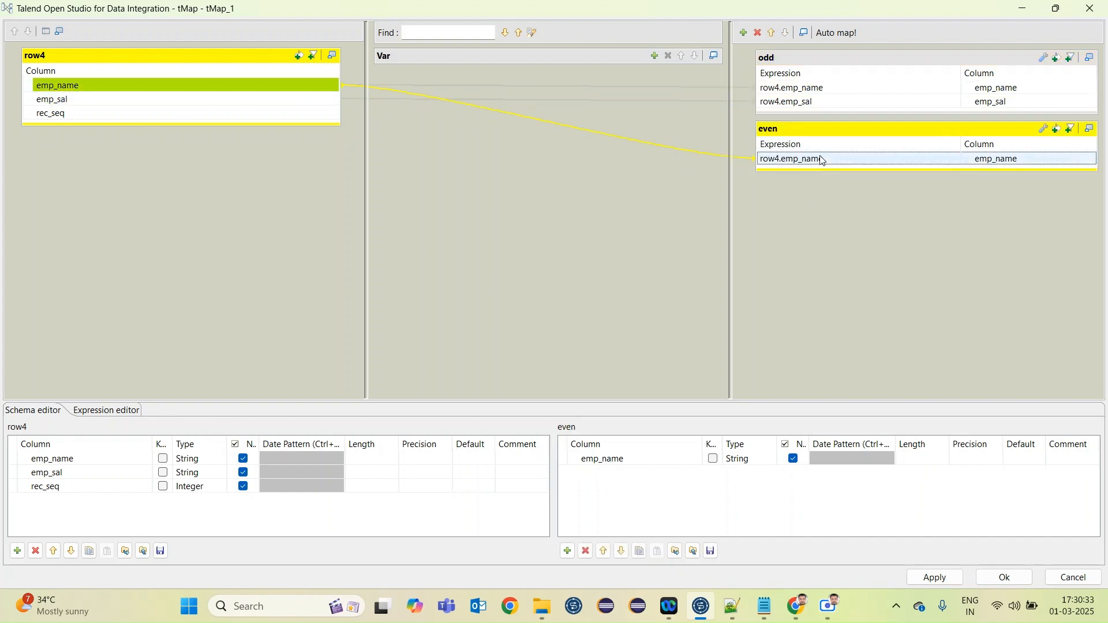
left_click(137, 99)
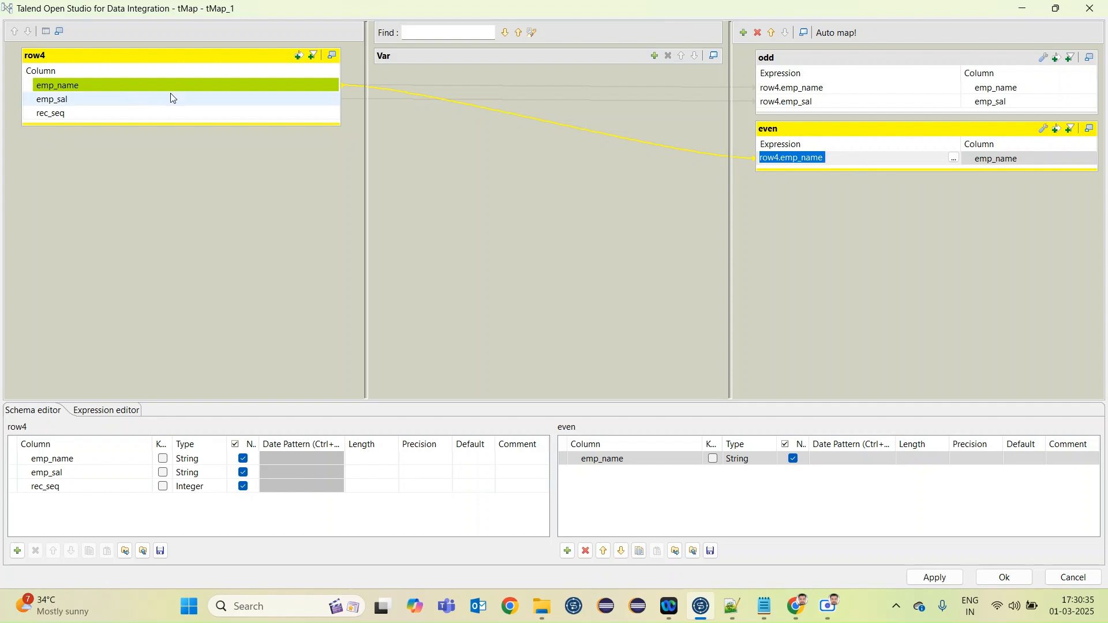
left_click_drag(111, 101, 827, 169)
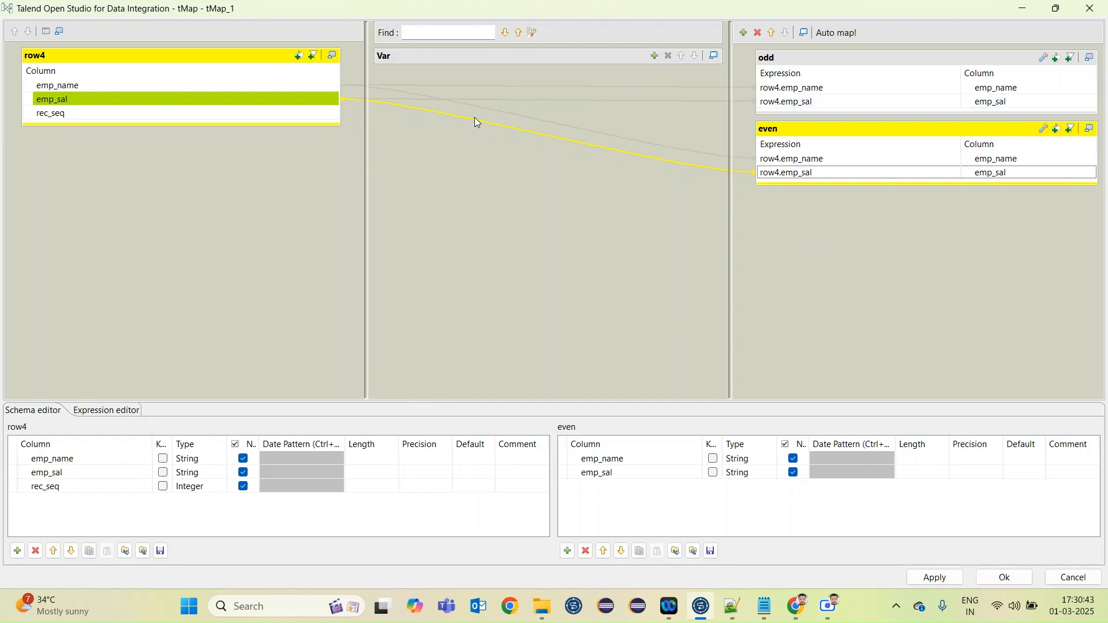
Enable an expression filter on the odd output with the condition row4.rec_seq % 2==1
left_click(1057, 57)
left_click_drag(87, 118, 845, 79)
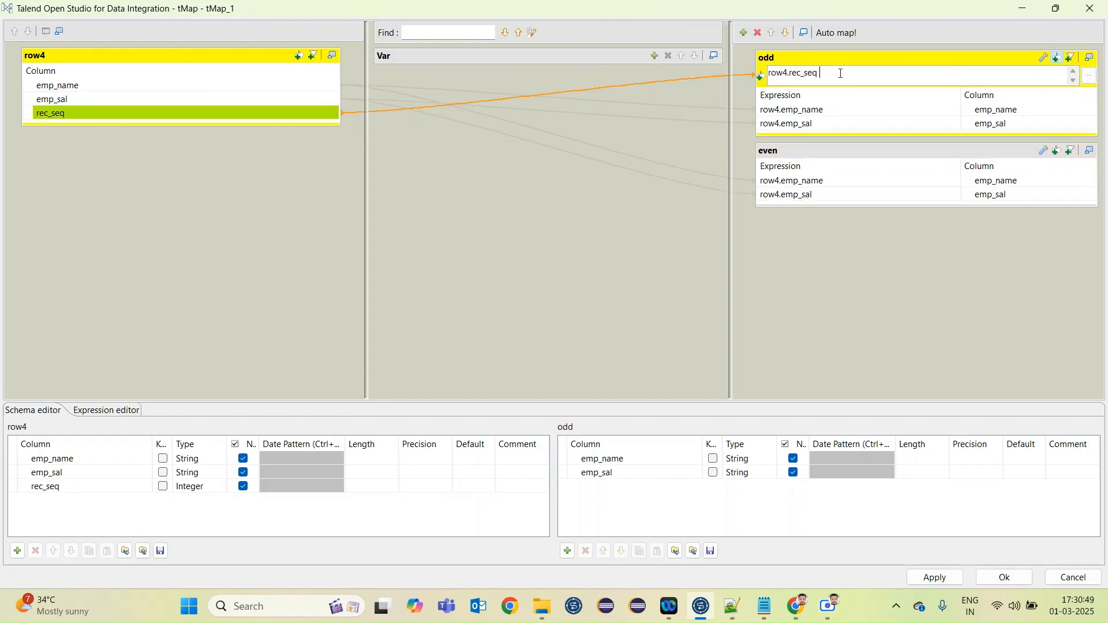
type("% 2=")
type("1")
left_click_drag(867, 72, 765, 73)
key("ctrl+c")
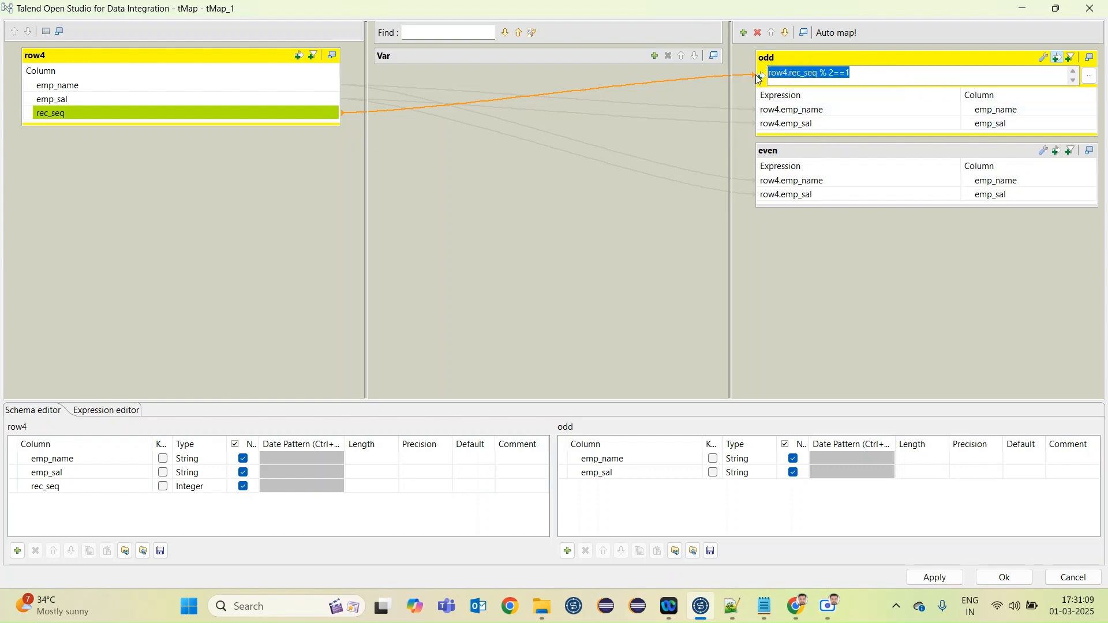
Enable an expression filter on the even output with the condition row4.rec_seq % 2==0 and accept the tMap mapping
left_click(1057, 150)
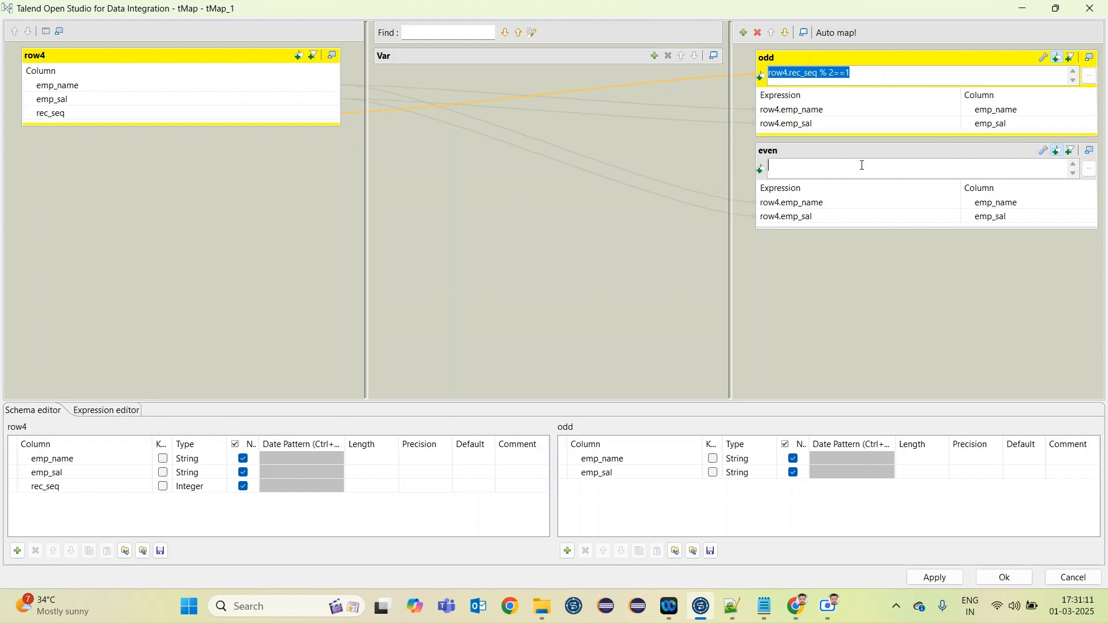
key("ctrl+v")
key("BackSpace")
type("0")
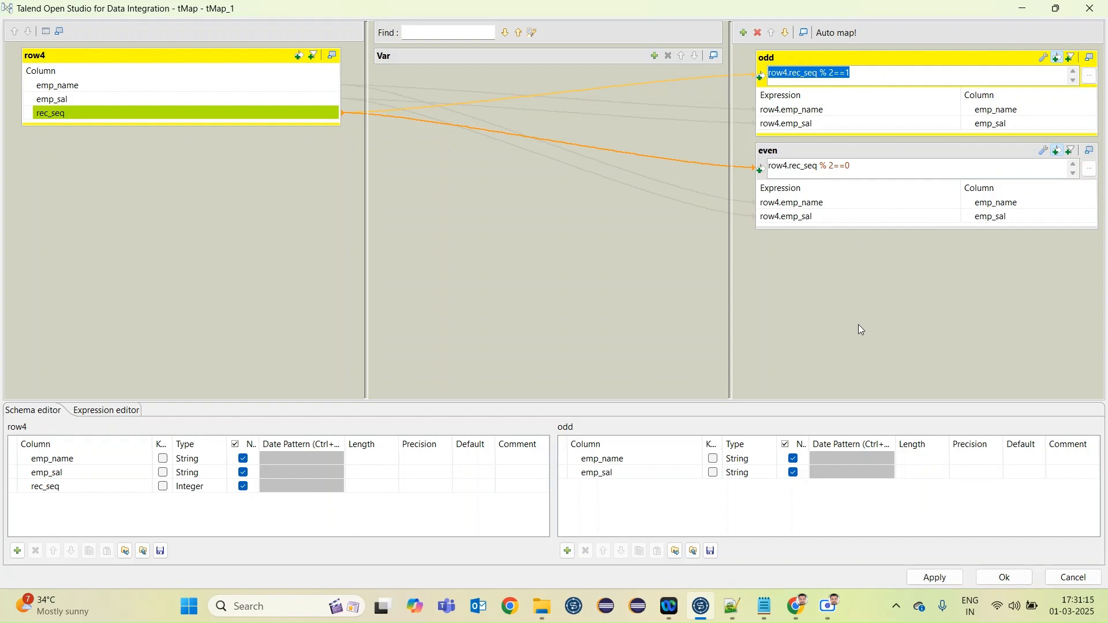
left_click(1004, 577)
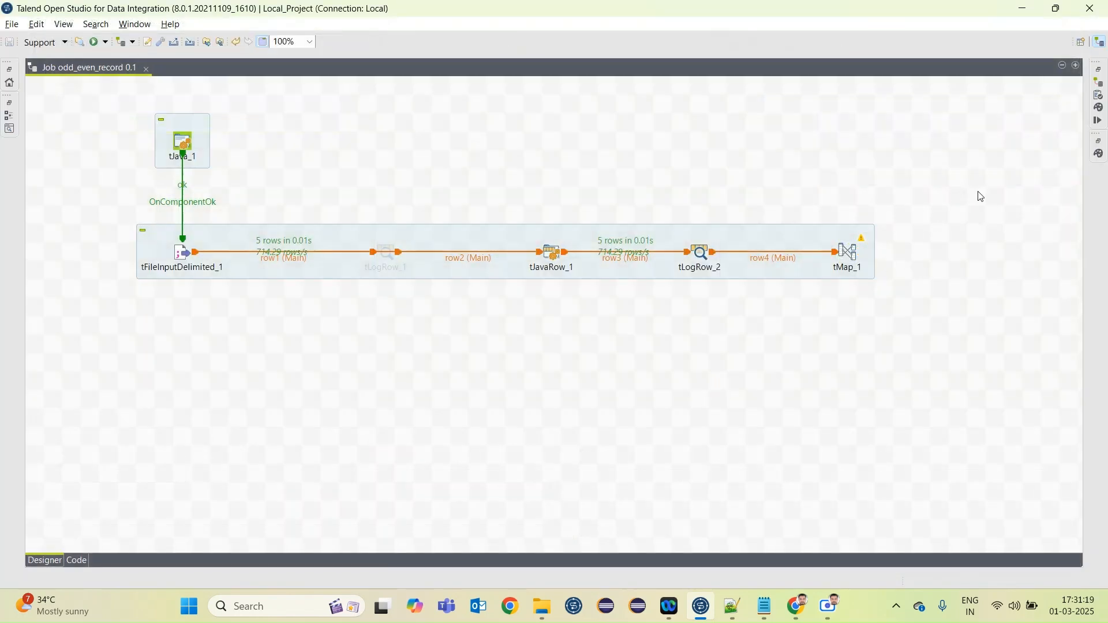
Add a tLogRow component above and beyond tMap_1 and connect the odd output to it
type("tlog")
key("Return")
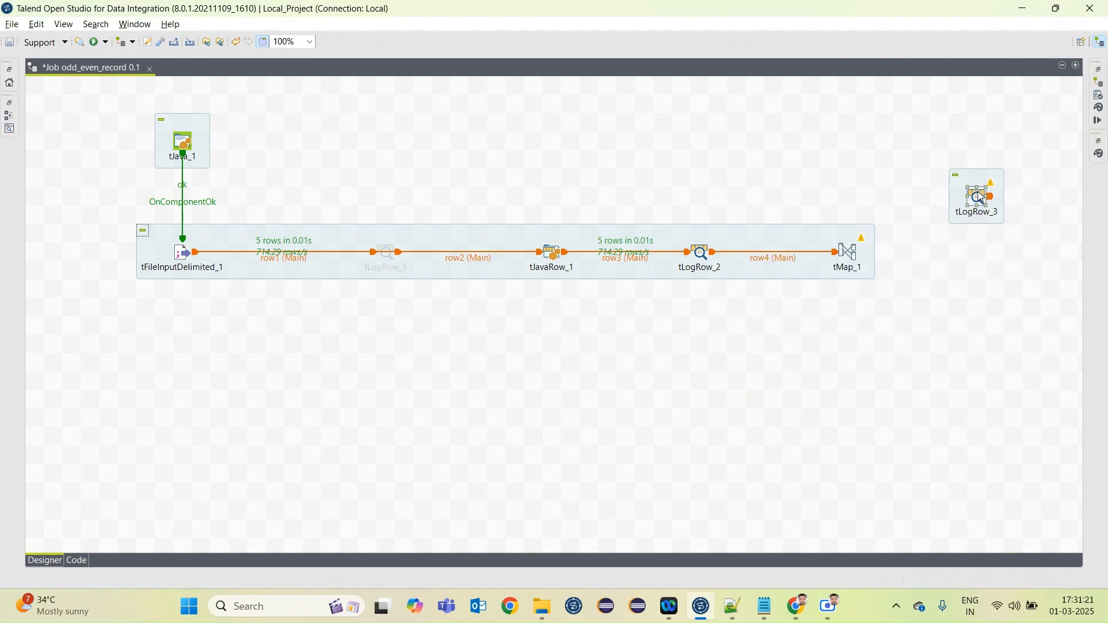
right_click(848, 252)
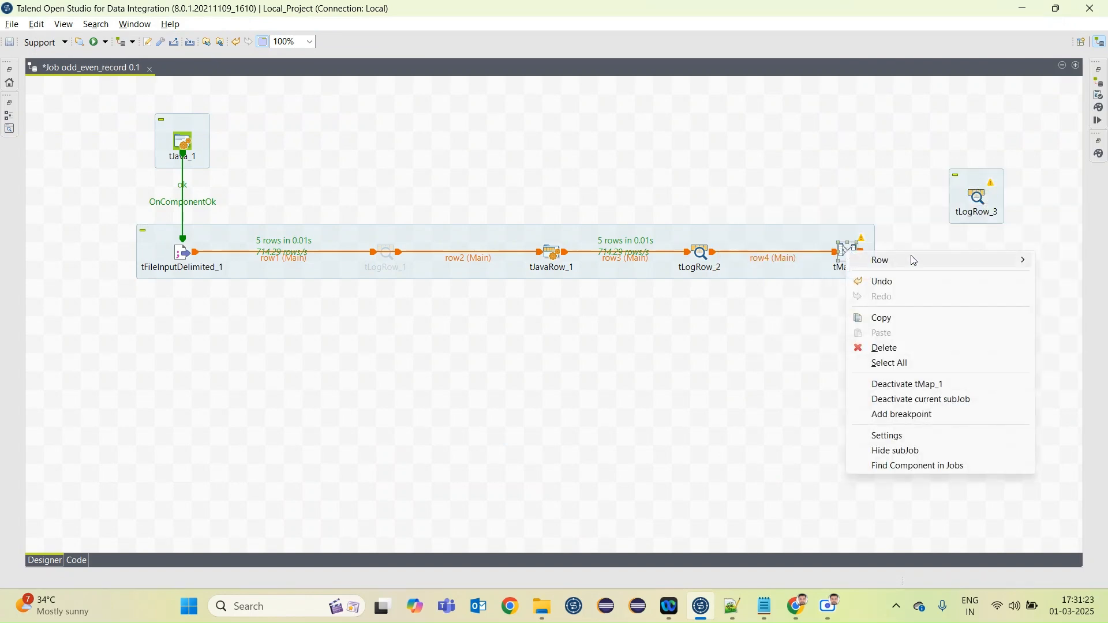
mouse_move(897, 259)
left_click(761, 261)
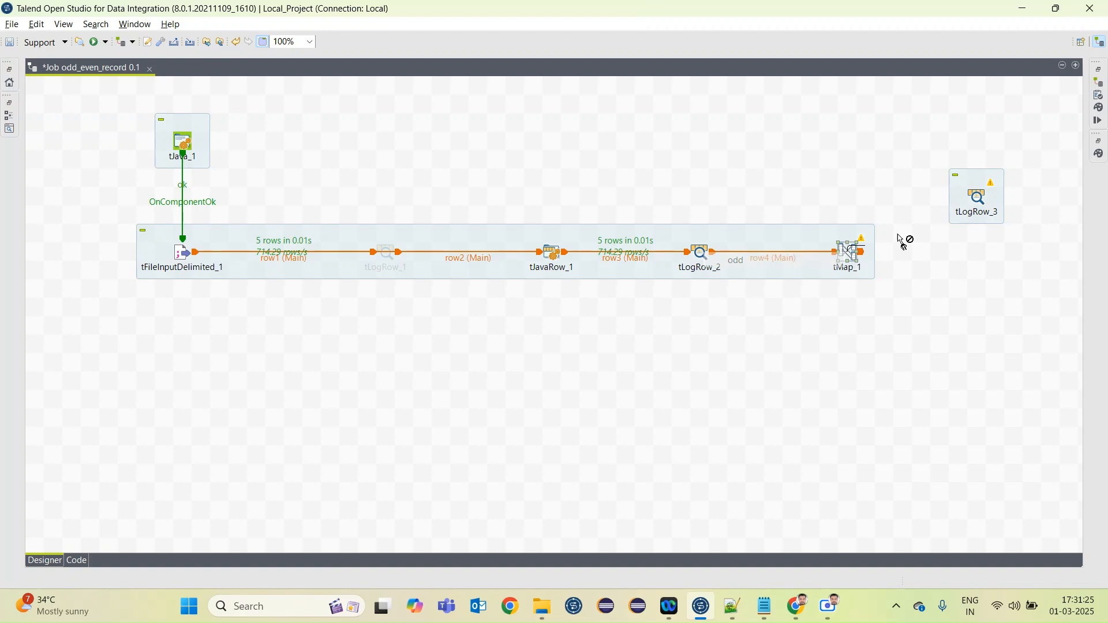
left_click(979, 198)
Add another tLogRow component below the odd branch, connect tMap_1's even output to it, and save the job
type("tlog")
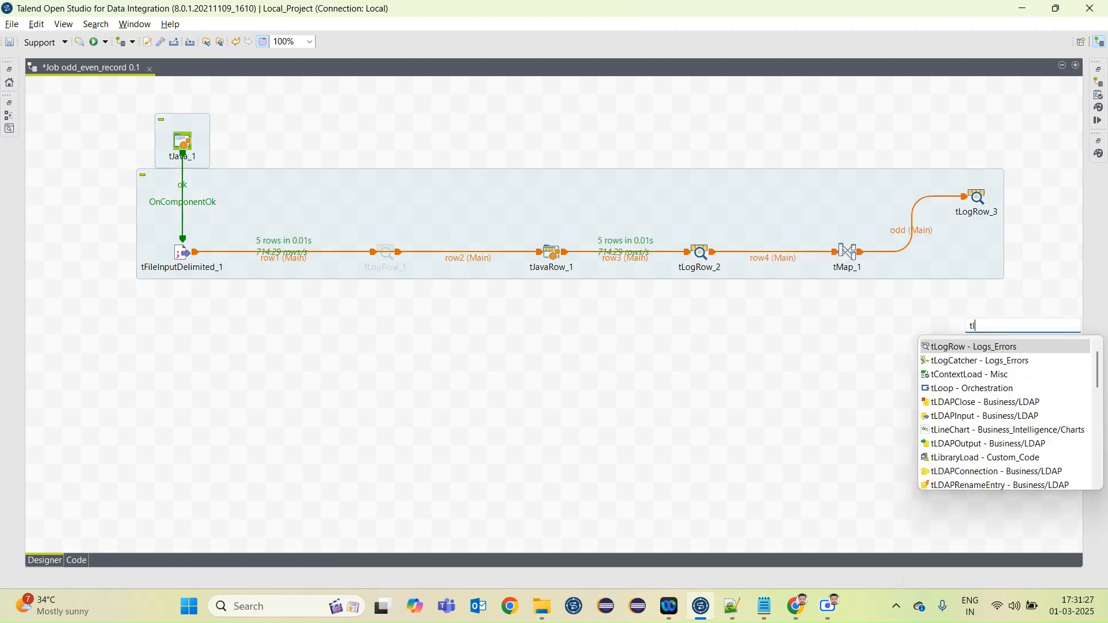
key("Return")
right_click(845, 252)
mouse_move(886, 265)
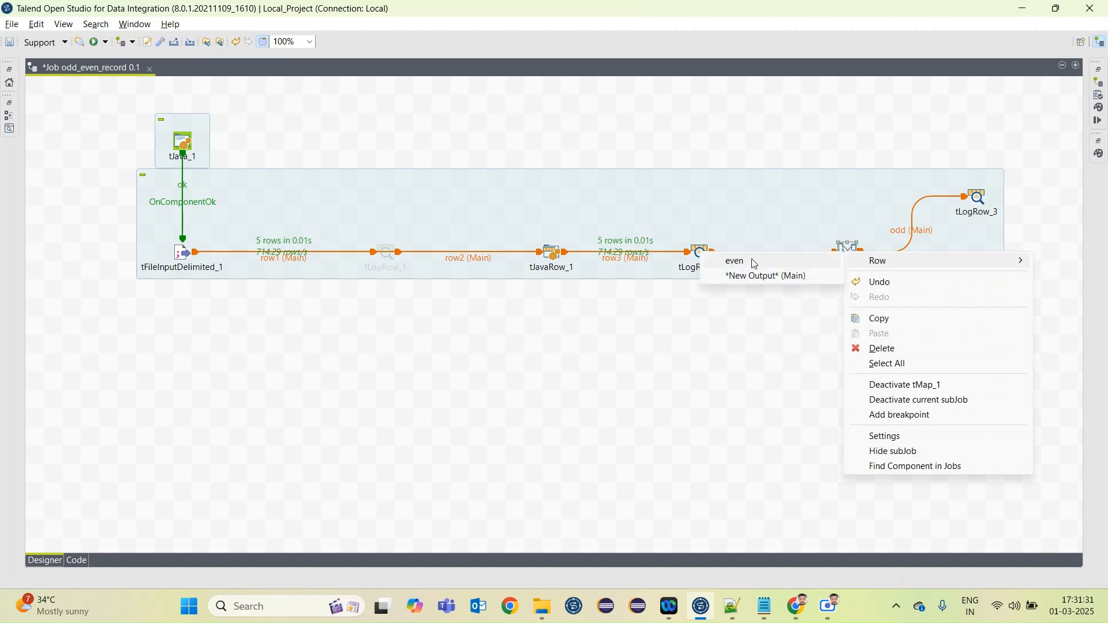
left_click(735, 261)
left_click(959, 327)
left_click(754, 480)
key("ctrl+s")
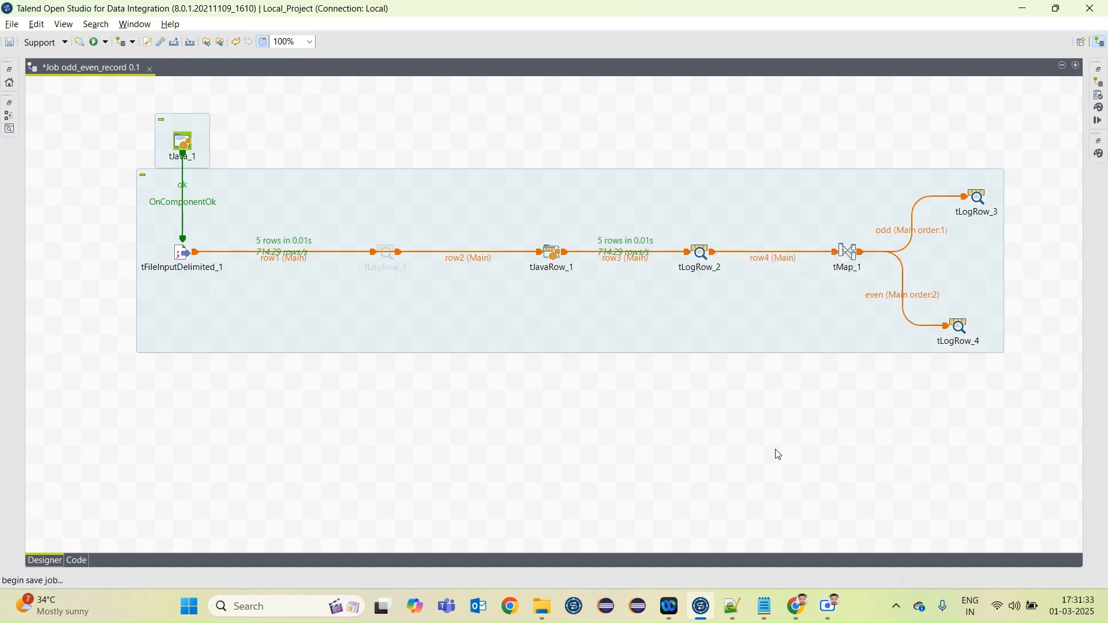
Set the print mode of both tLogRow_3 and tLogRow_4 to Table (print values in cells of a table)
double_click(977, 196)
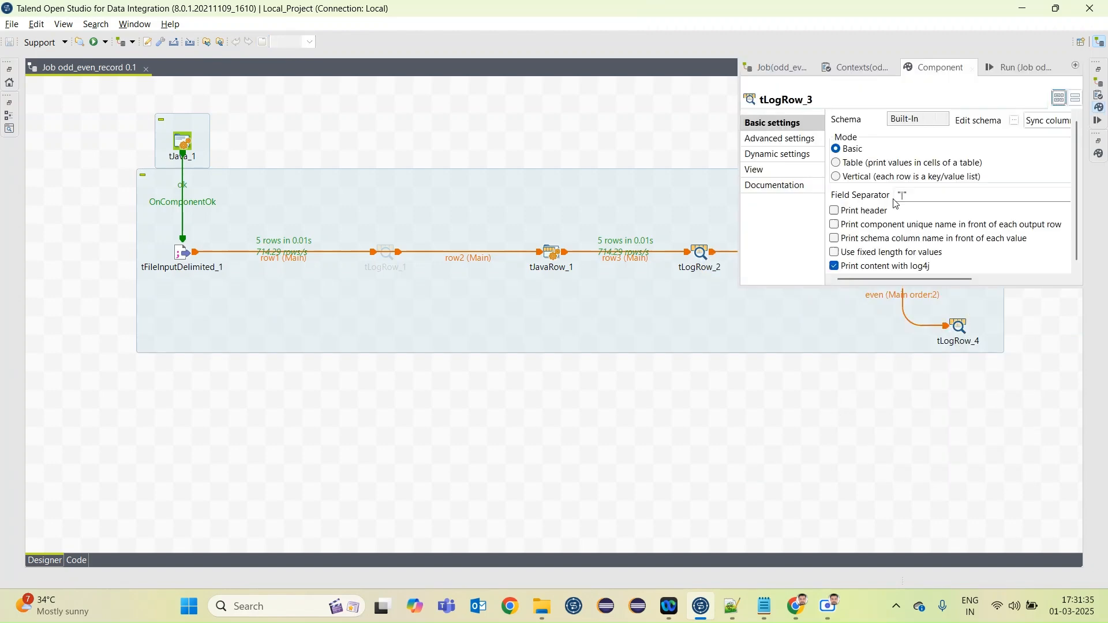
left_click(836, 163)
left_click(959, 334)
double_click(958, 334)
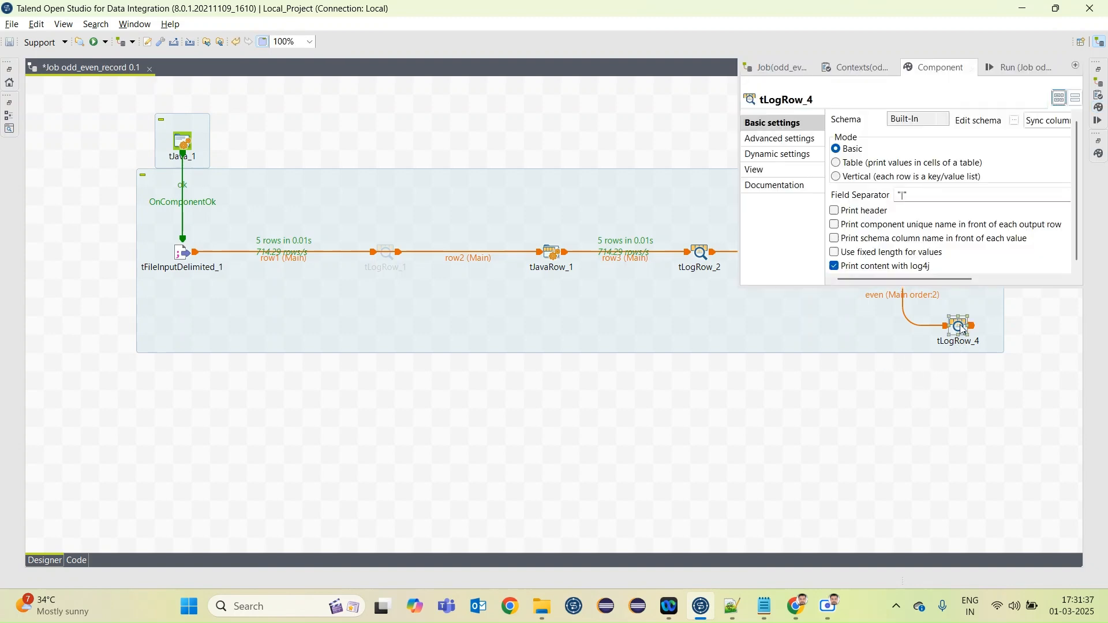
left_click(836, 163)
left_click(732, 271)
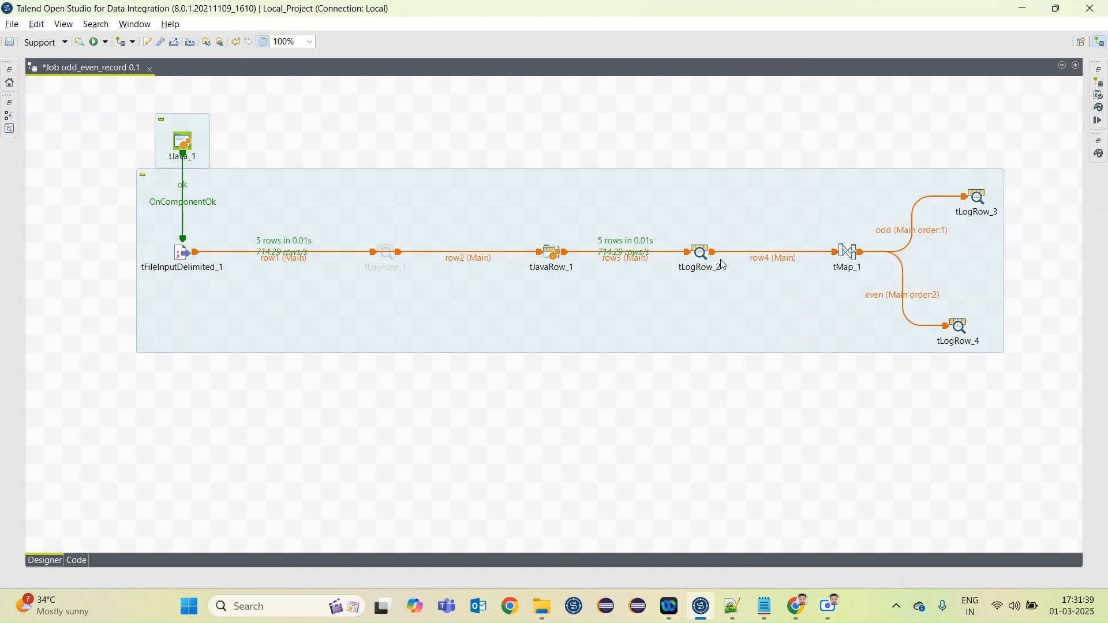
Deactivate the tLogRow_2 component between tJavaRow_1 and tMap_1 and save the job
right_click(704, 258)
left_click(750, 383)
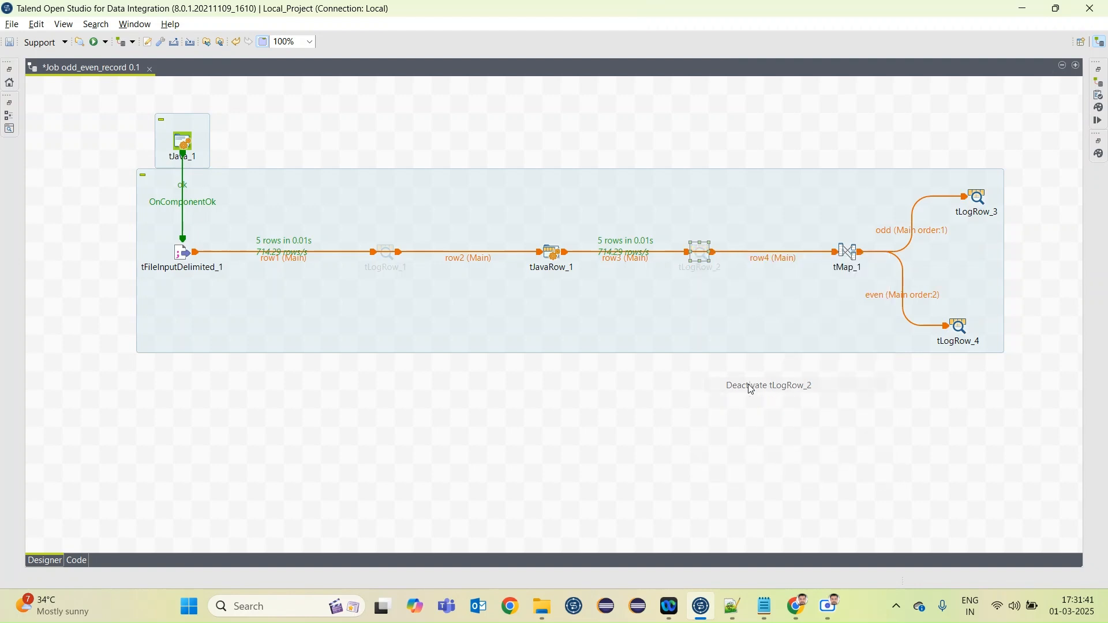
key("ctrl+s")
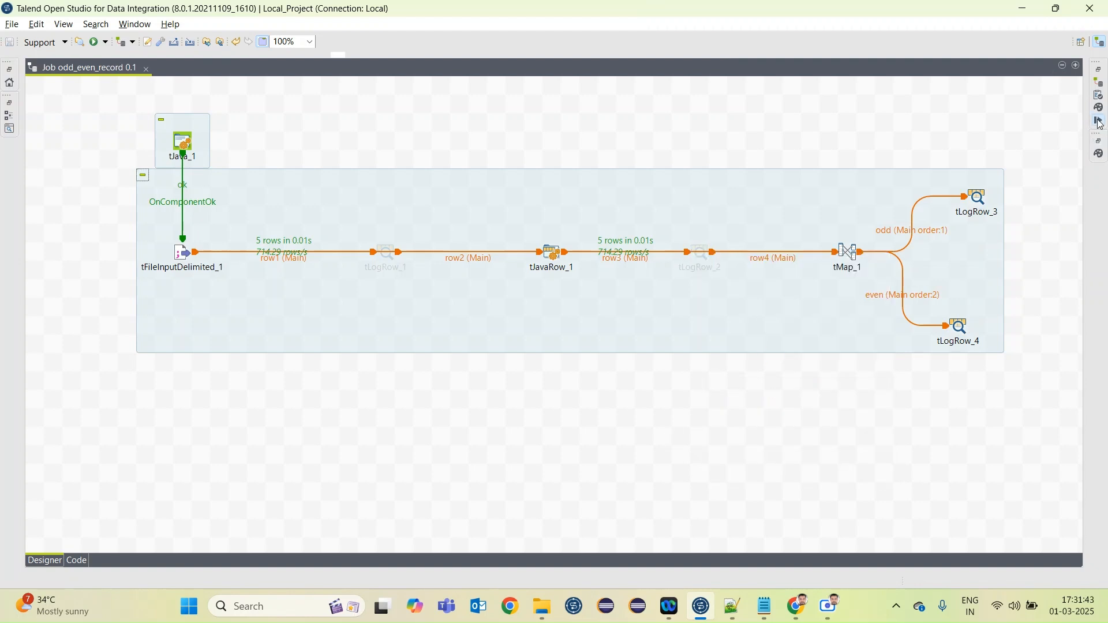
Run the odd_even_record job and enlarge the run console to view the odd and even output tables
left_click(1098, 120)
left_click(868, 136)
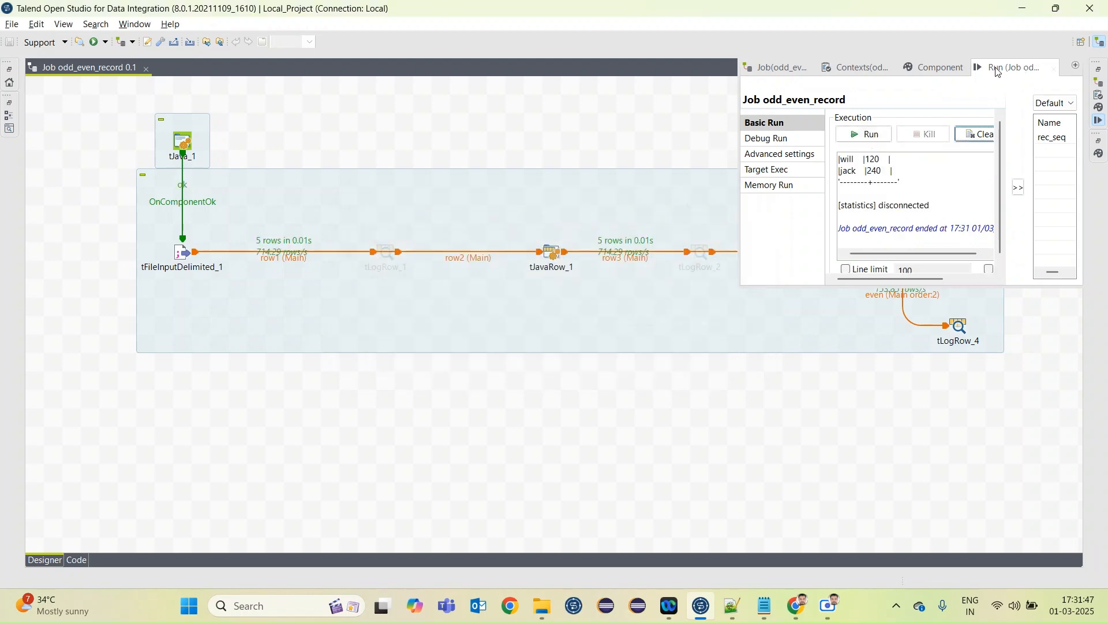
double_click(997, 70)
left_click(432, 266)
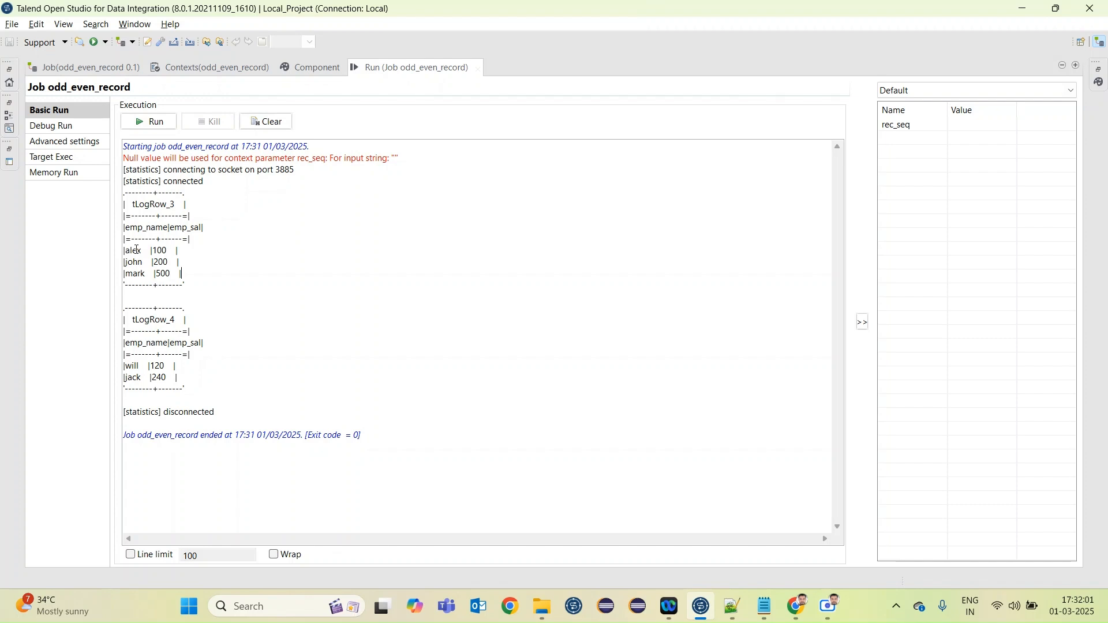
Switch to Notepad and check the odd- and even-positioned records in emp_source.txt against the job output
left_click(766, 606)
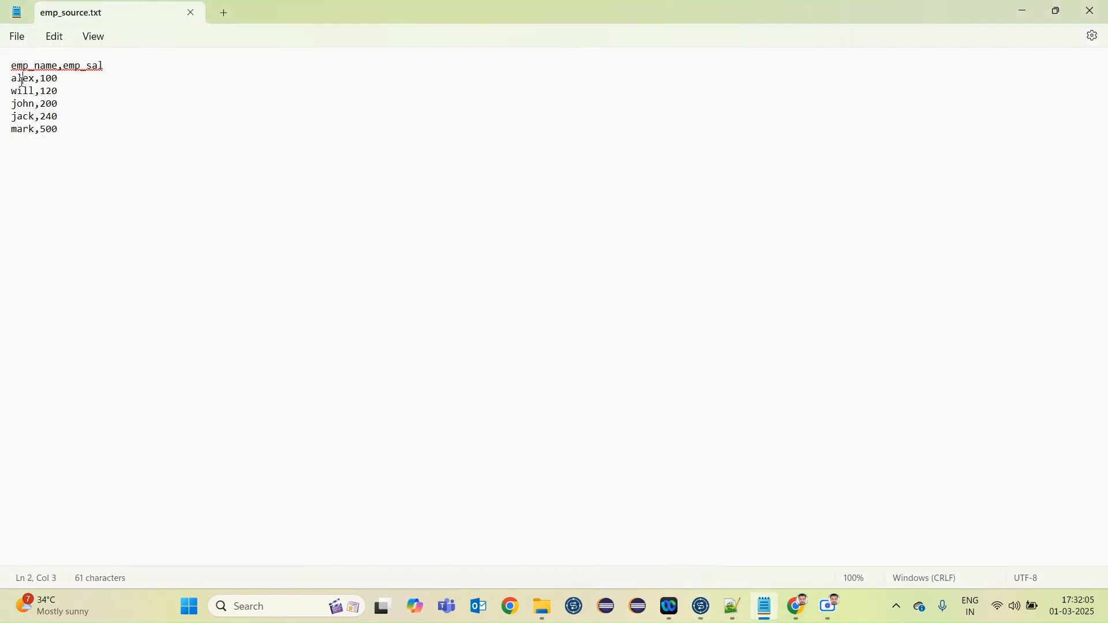
left_click(24, 129)
left_click(19, 92)
left_click(26, 118)
Switch back to Talend Open Studio and return from the enlarged run console to the job design
left_click(700, 606)
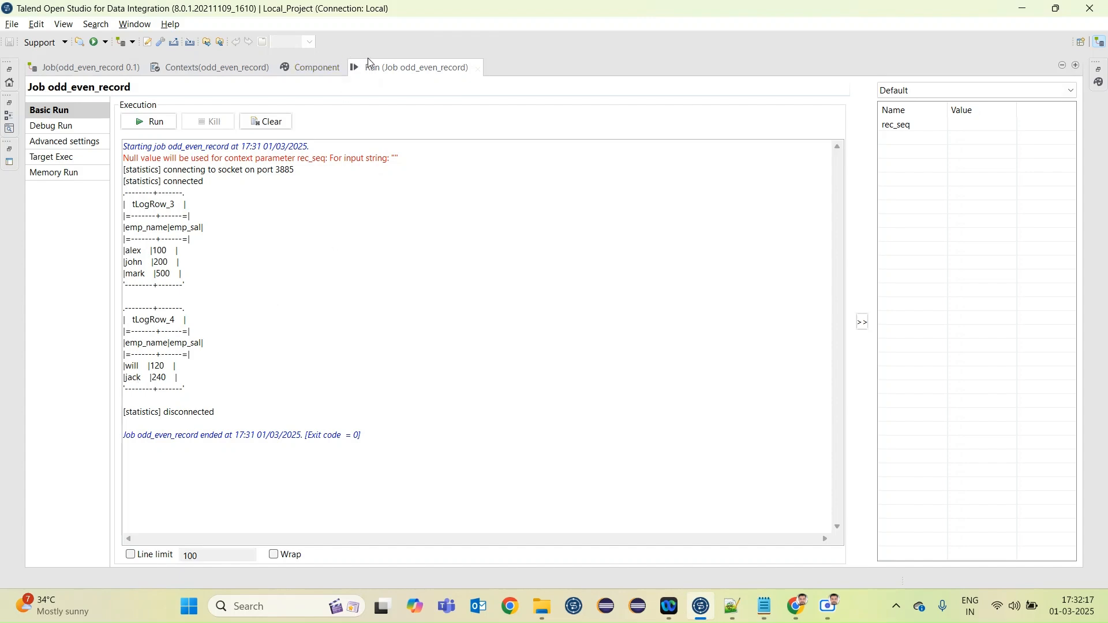
double_click(388, 70)
double_click(388, 67)
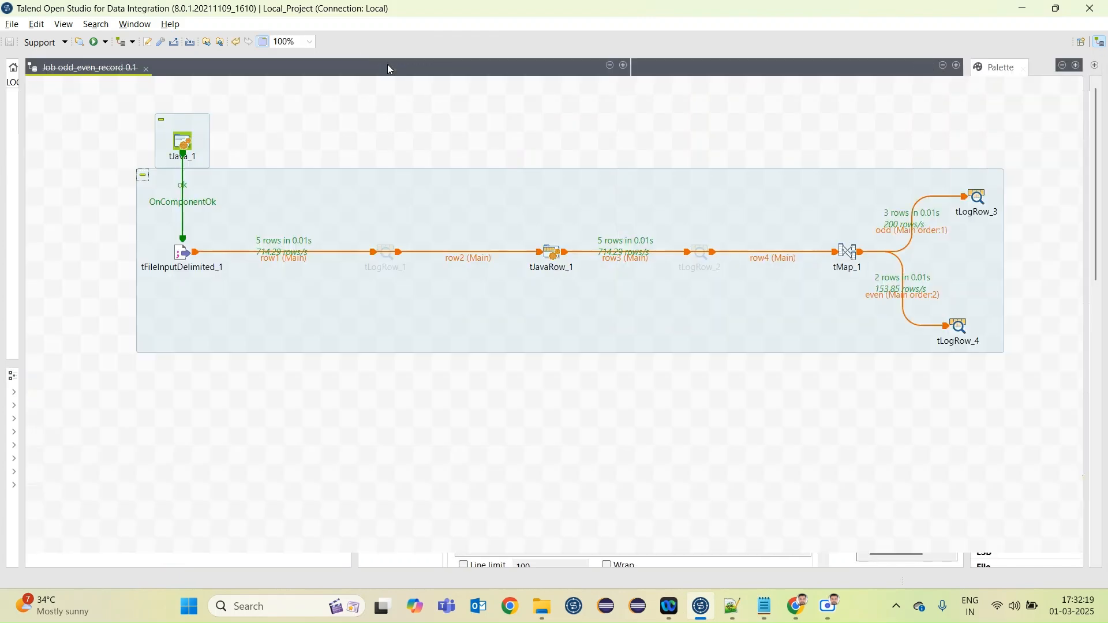